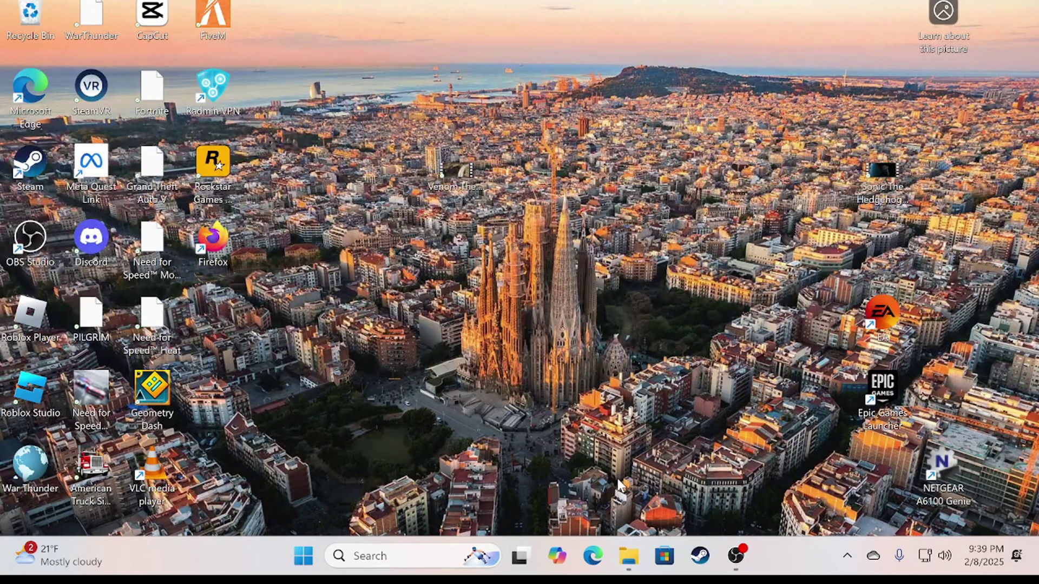
# Step: Open Downloads > NR2003 > Nascar Racing 2003 Season - Windows and launch Setup
pyautogui.click(628, 556)
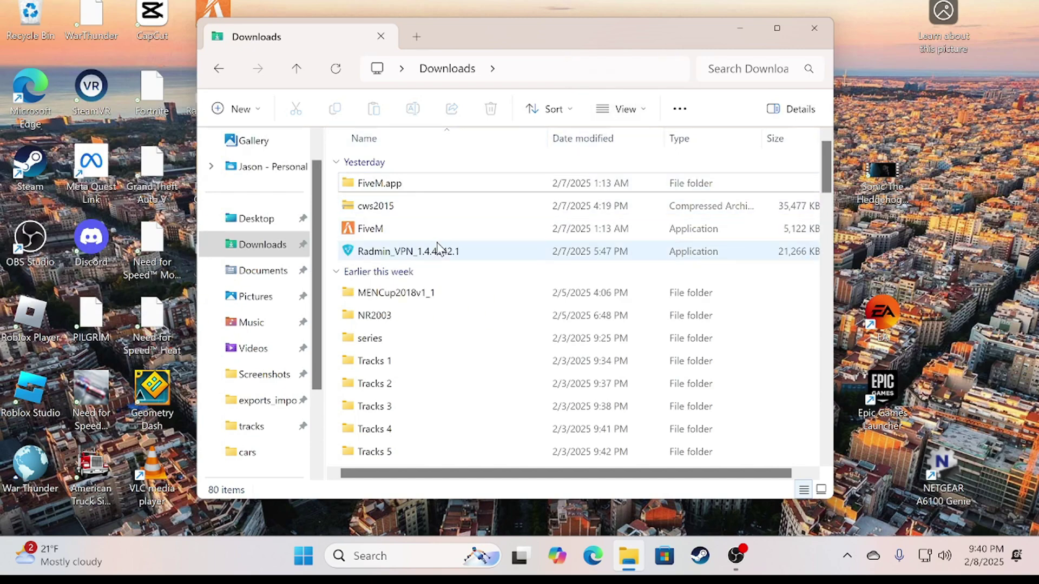
pyautogui.scroll(-1, 424, 286)
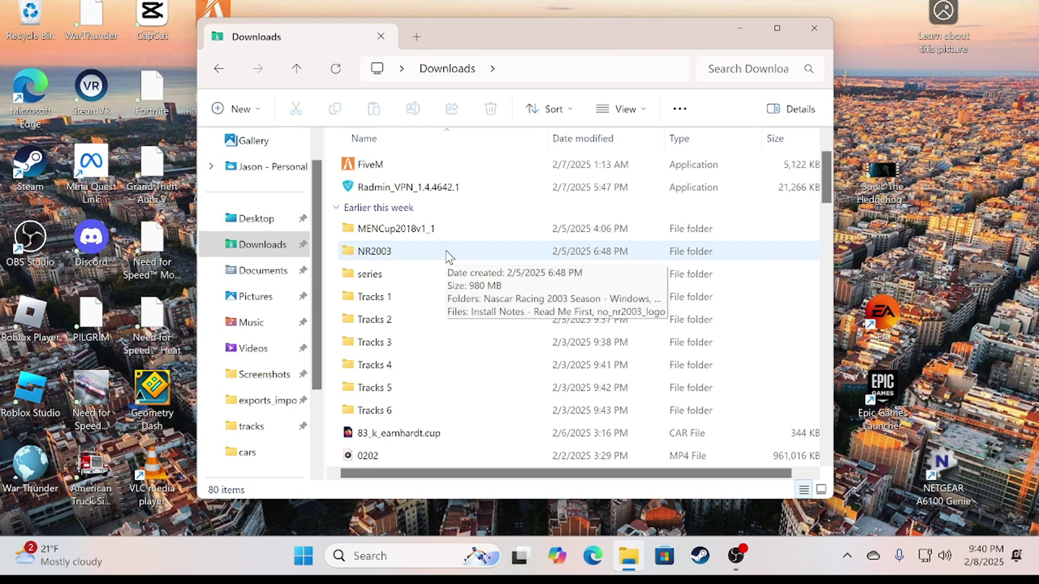
pyautogui.click(447, 256)
pyautogui.doubleClick(447, 254)
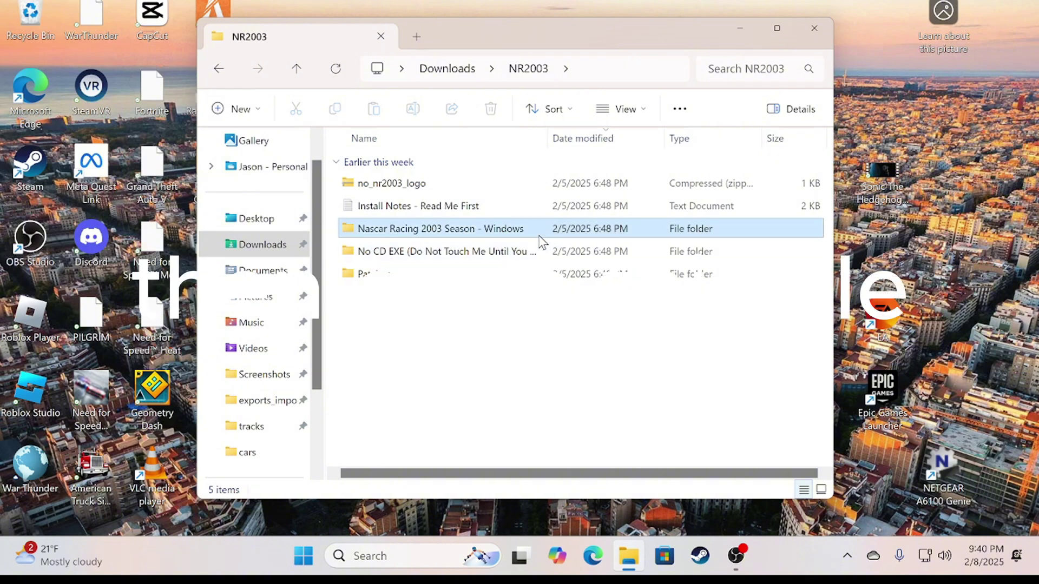
pyautogui.doubleClick(538, 238)
pyautogui.scroll(-1, 493, 267)
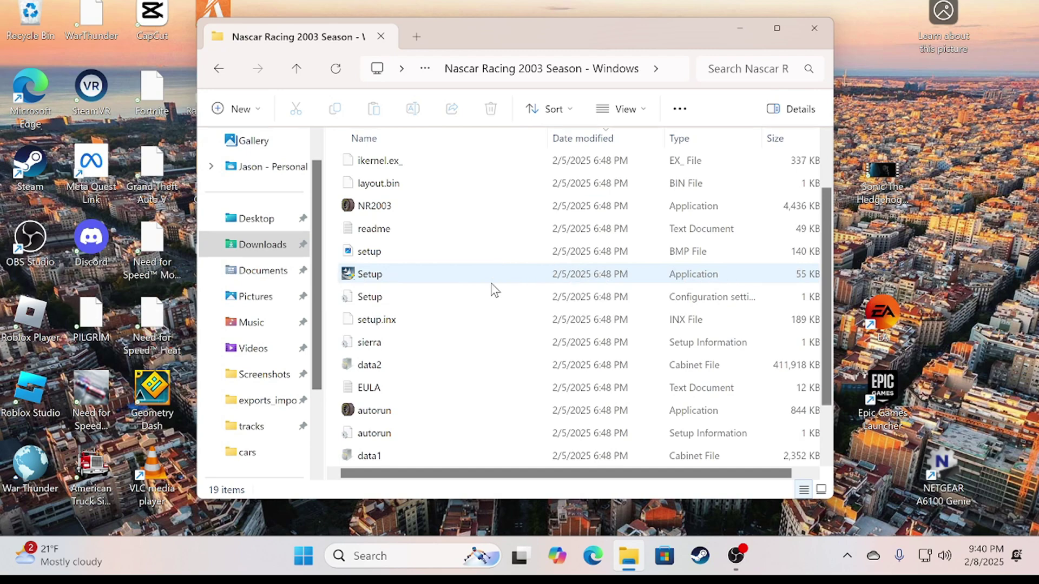
pyautogui.doubleClick(491, 284)
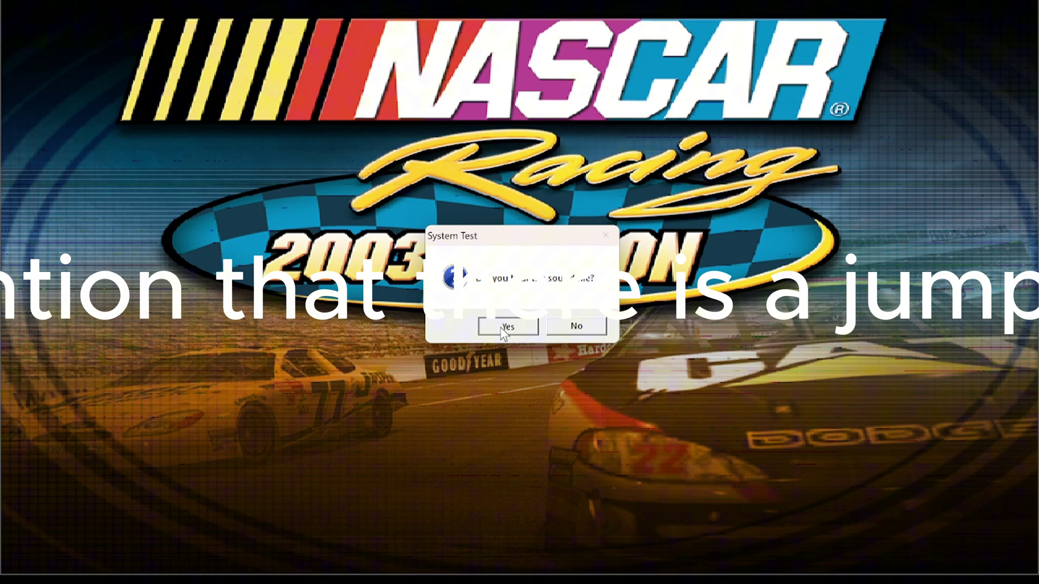
# Step: Confirm the sound test, accept the license, keep the default location, and enter the CD key
pyautogui.click(501, 328)
pyautogui.click(615, 417)
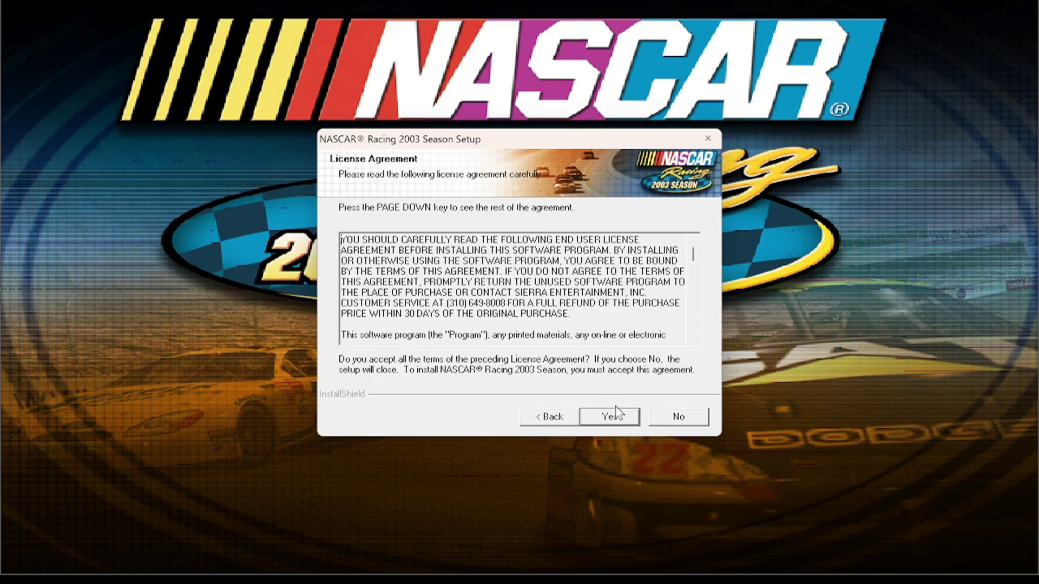
pyautogui.click(612, 417)
pyautogui.click(614, 417)
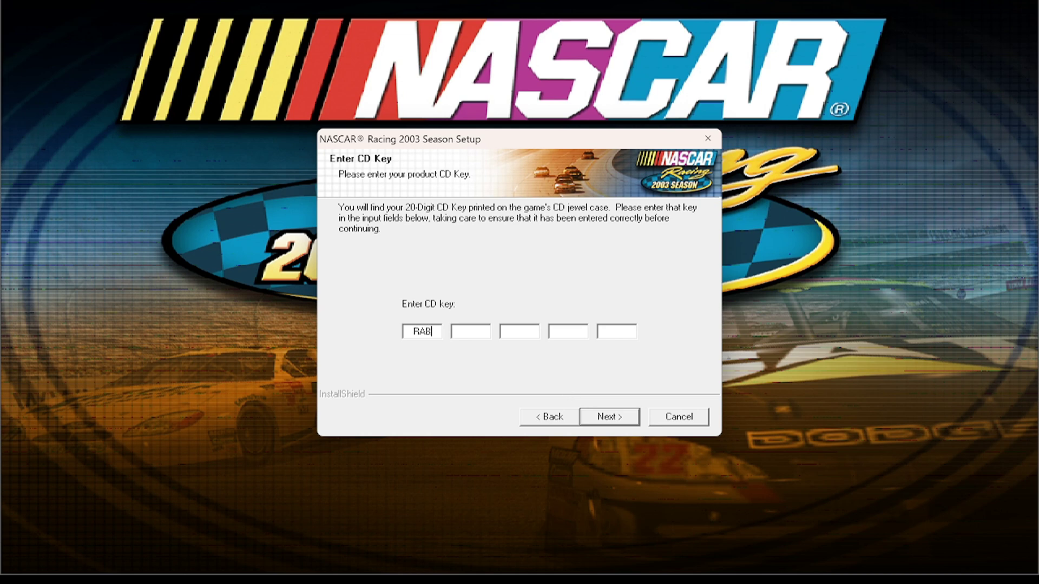
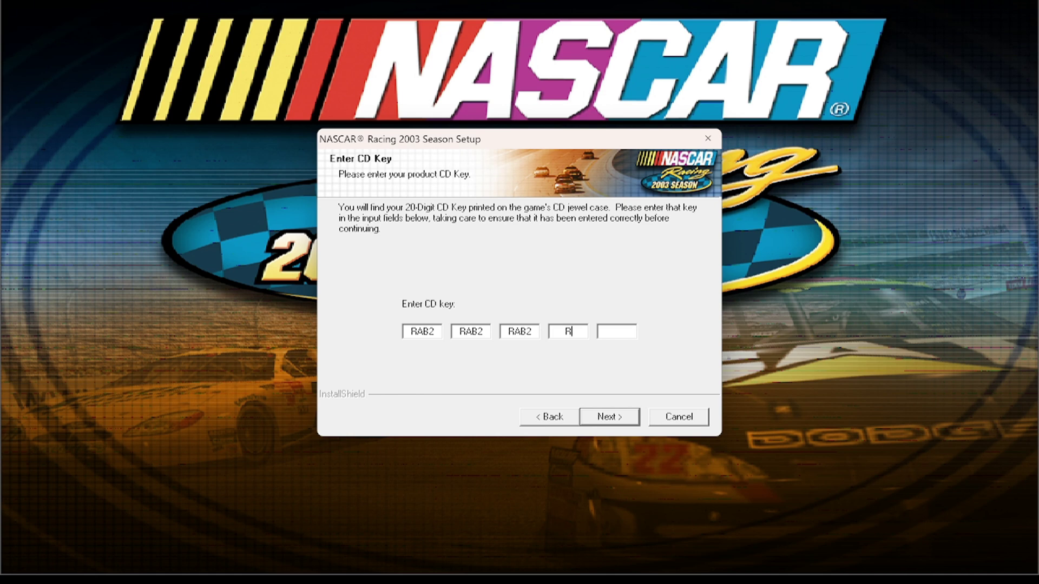
pyautogui.click(617, 422)
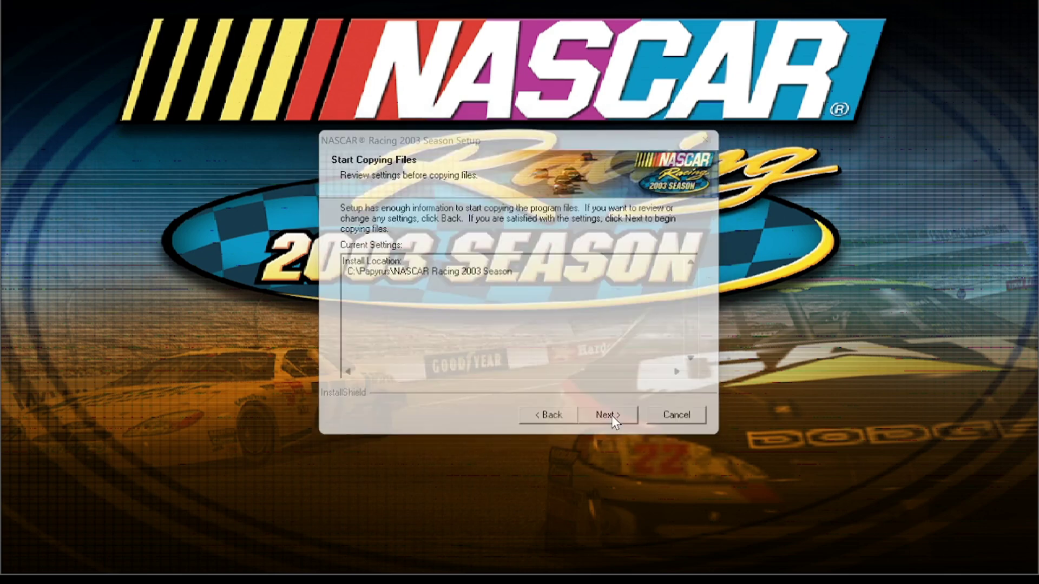
# Step: Copy the game files, declining the desktop shortcut, registration, update check and Read Me
pyautogui.click(612, 417)
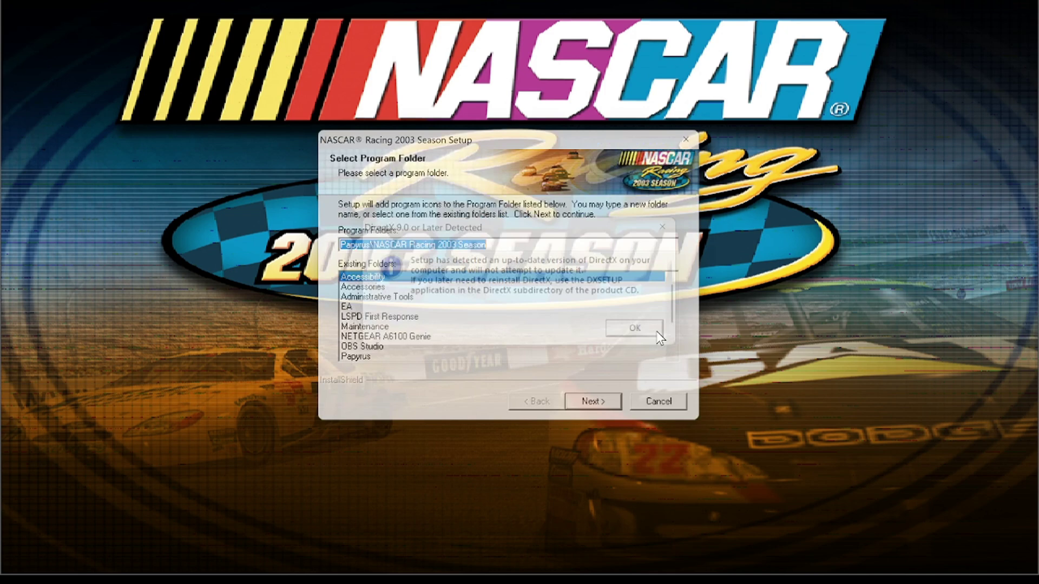
pyautogui.click(607, 420)
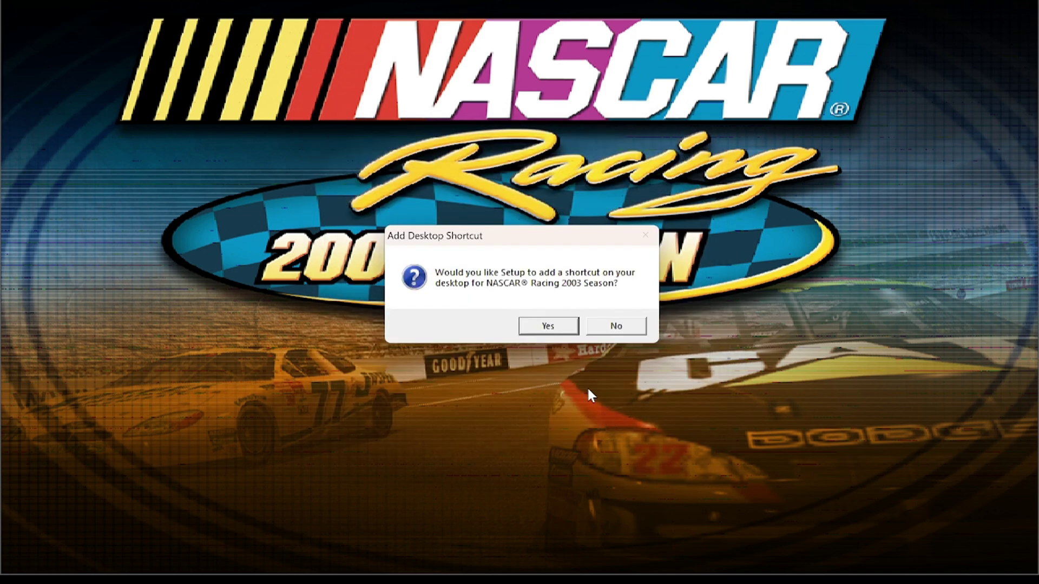
pyautogui.click(626, 328)
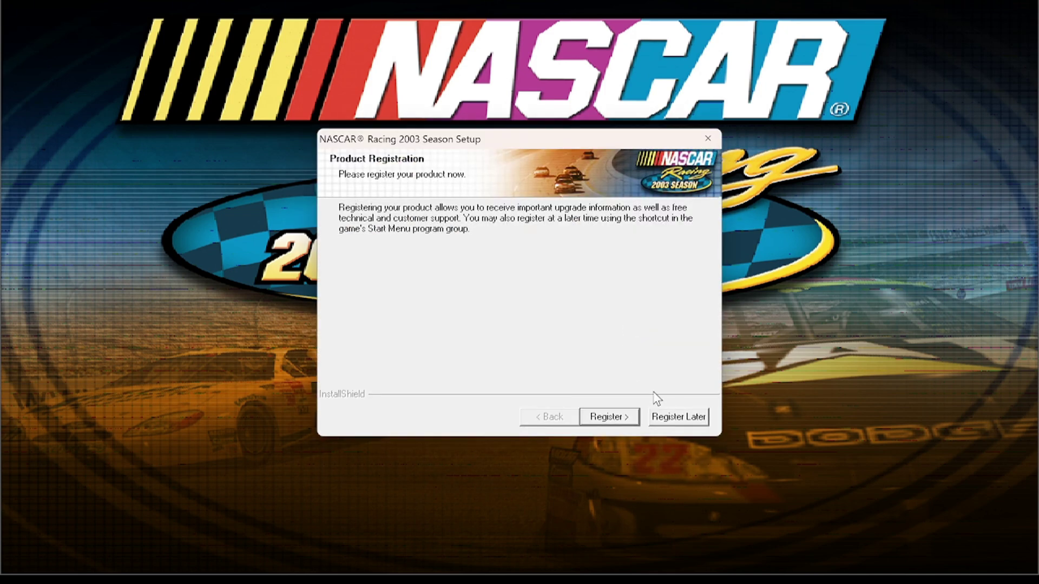
pyautogui.click(684, 415)
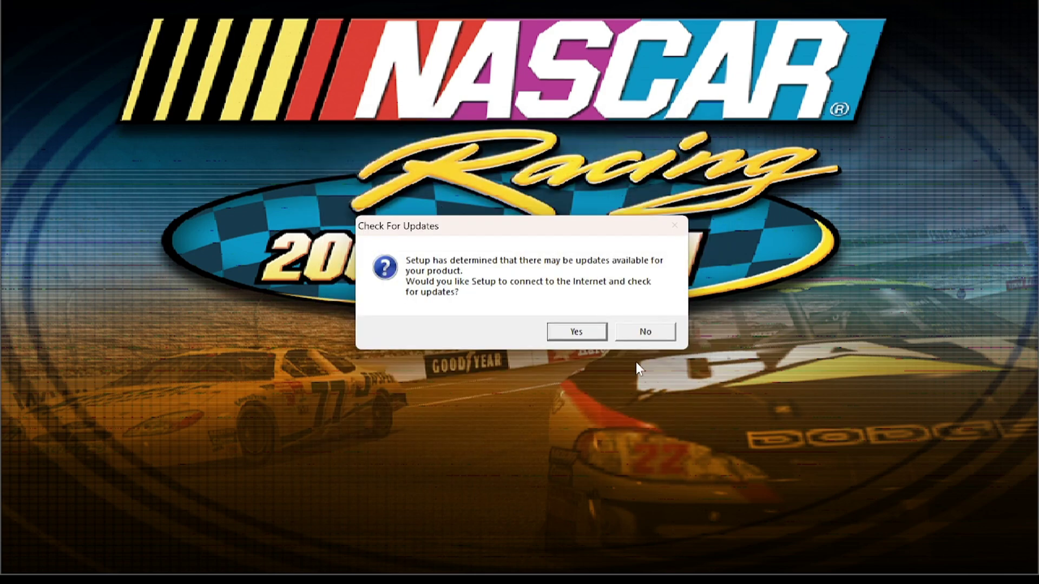
pyautogui.click(638, 324)
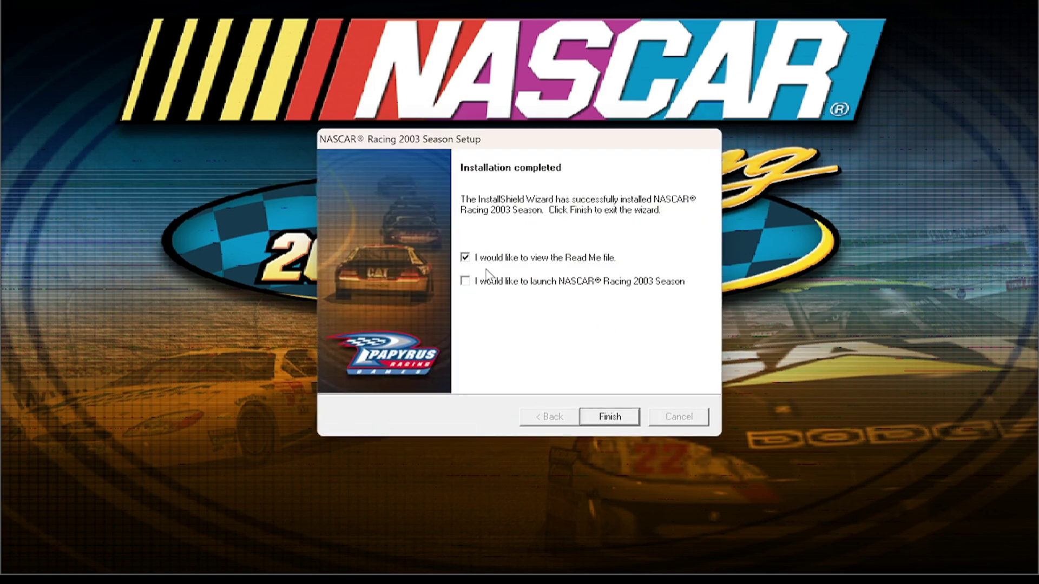
pyautogui.click(465, 258)
pyautogui.click(619, 417)
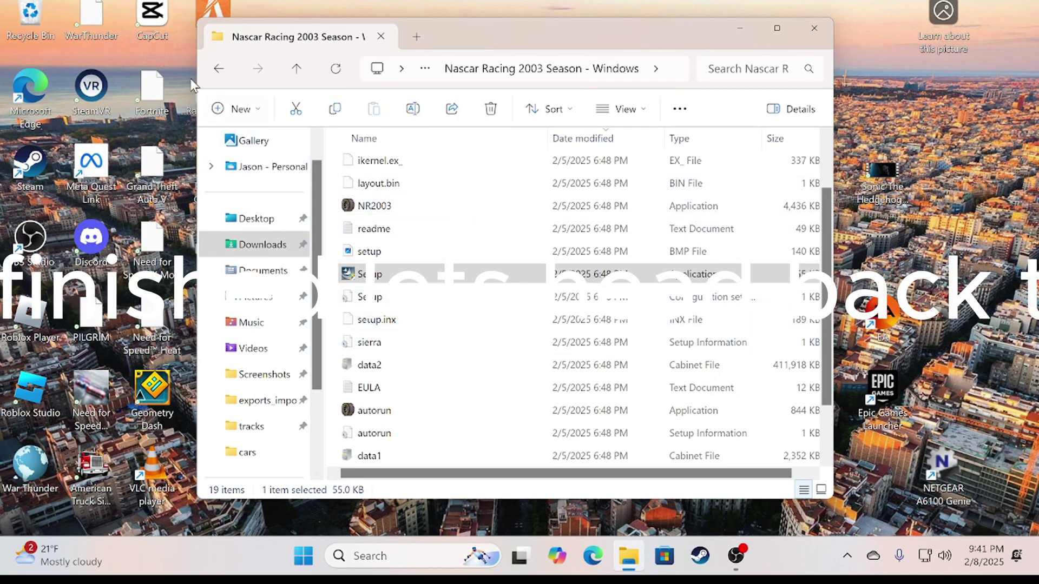
# Step: Launch the nr2003_update_en_1000_1201 patch installer from NR2003 > Patches
pyautogui.click(220, 68)
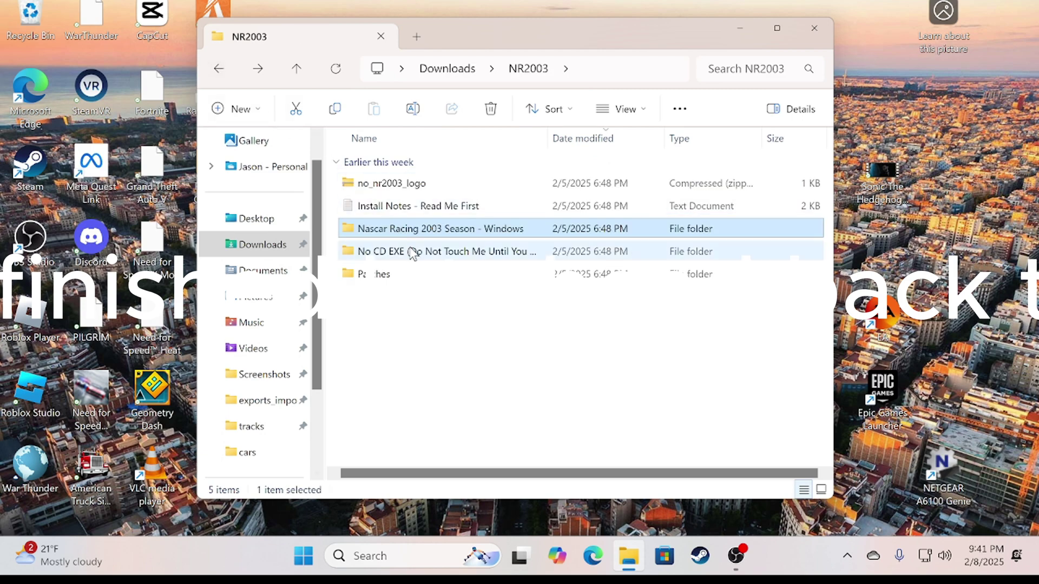
pyautogui.doubleClick(451, 277)
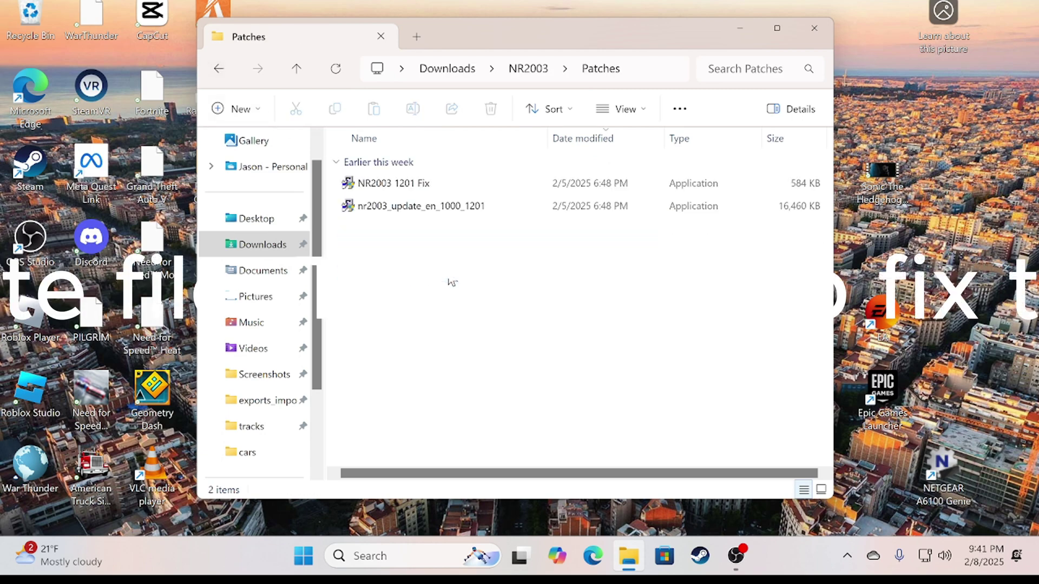
pyautogui.doubleClick(445, 206)
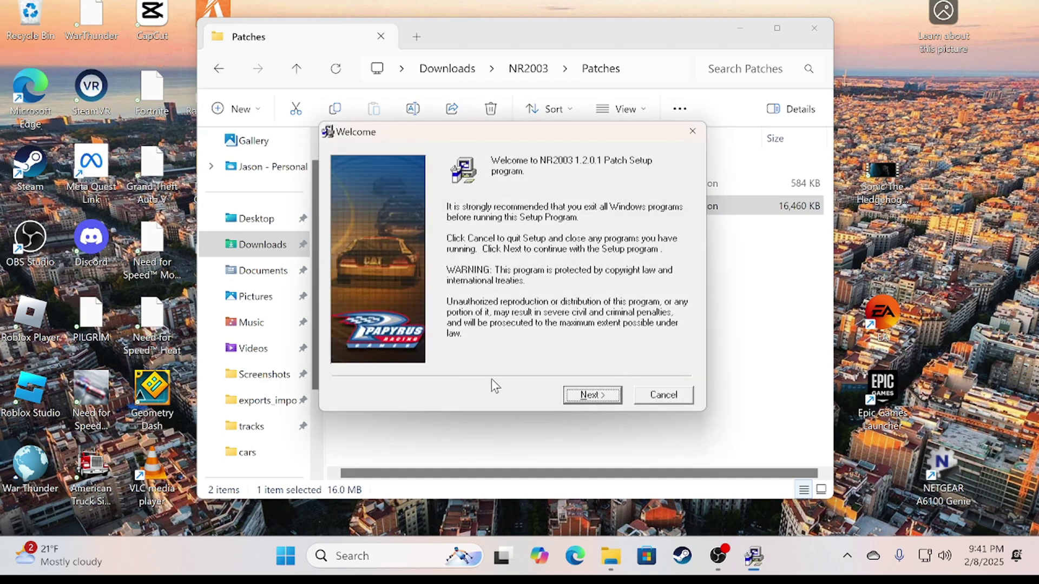
# Step: Install the 1.2.0.1 patch to the default folder, agreeing to its license and skipping the Read Me
pyautogui.click(578, 397)
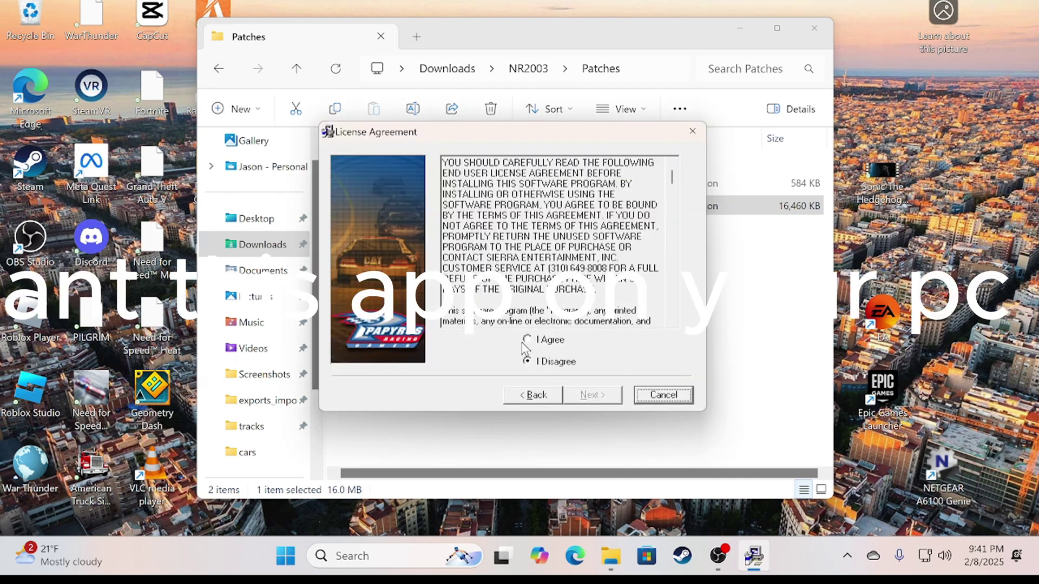
pyautogui.click(531, 336)
pyautogui.click(586, 393)
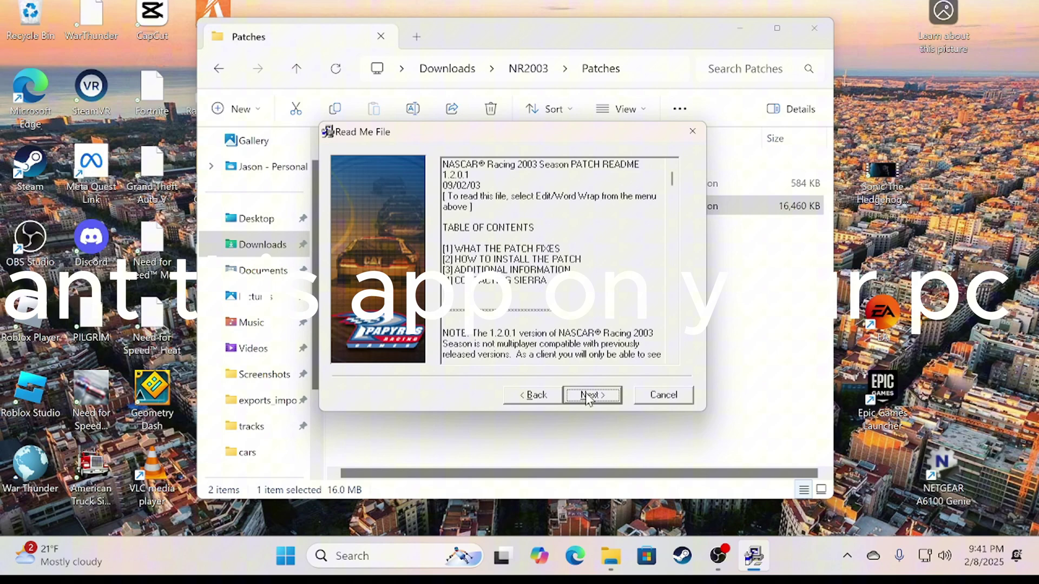
pyautogui.click(578, 395)
pyautogui.click(579, 396)
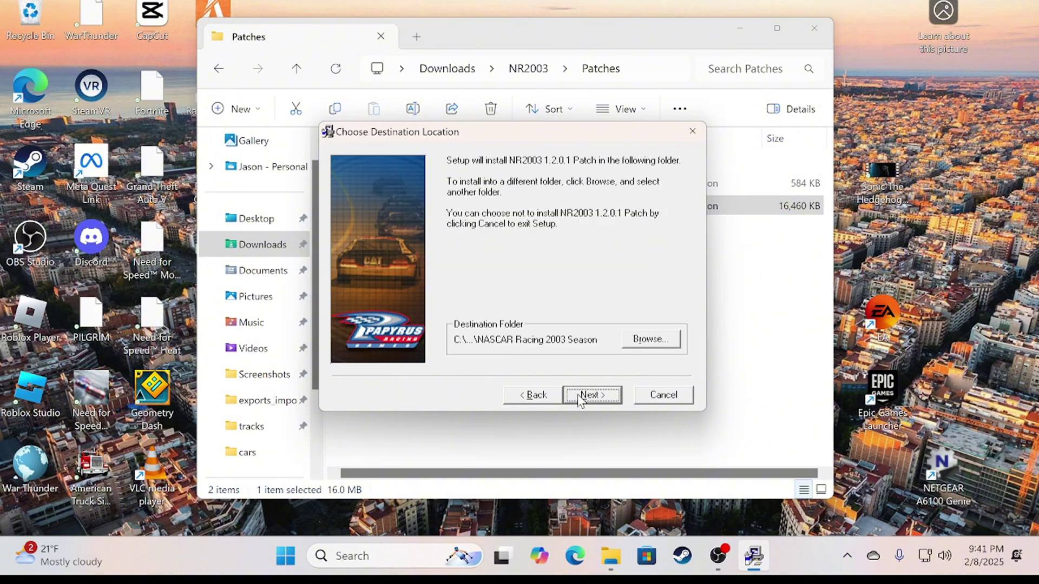
pyautogui.click(591, 396)
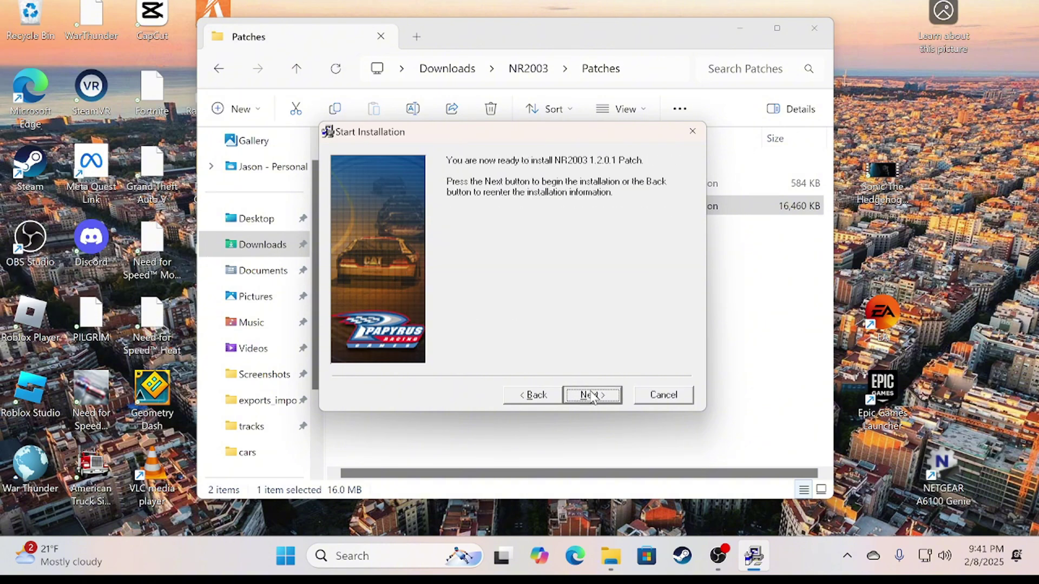
pyautogui.click(591, 396)
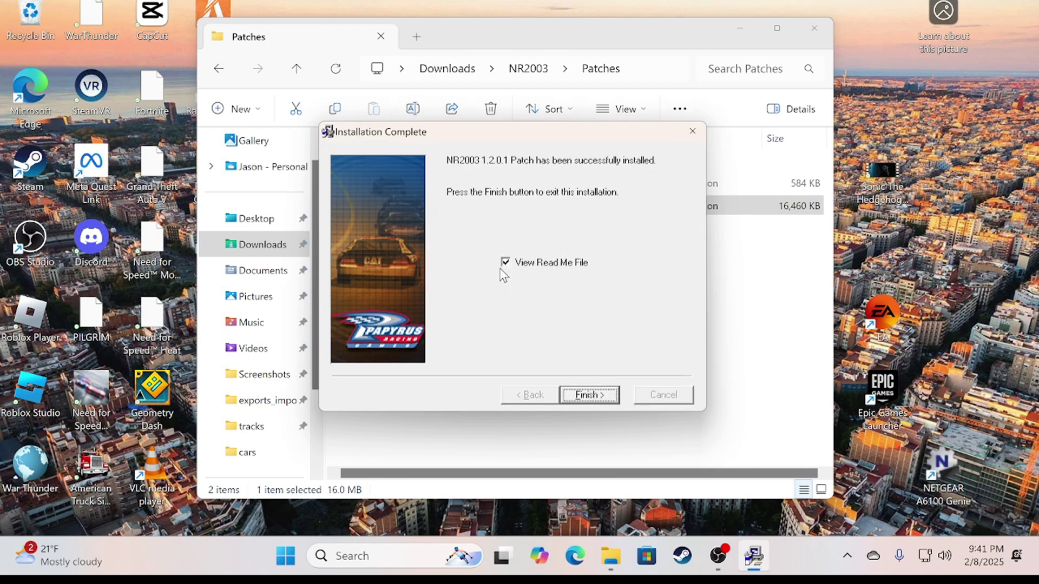
pyautogui.click(505, 264)
pyautogui.click(591, 396)
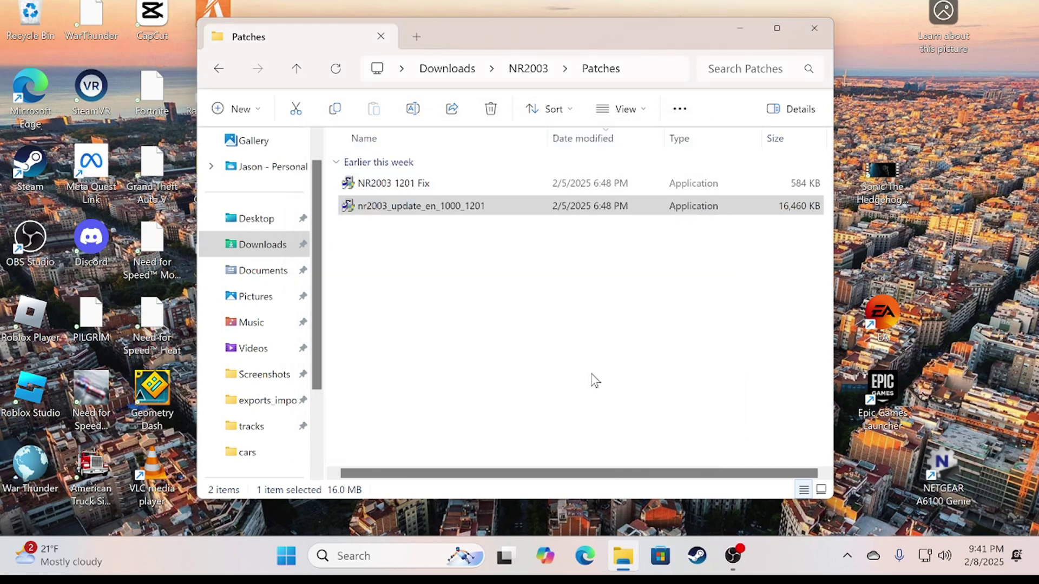
# Step: Run NR2003 1201 Fix, agree to its license, and install it to the default folder
pyautogui.doubleClick(503, 192)
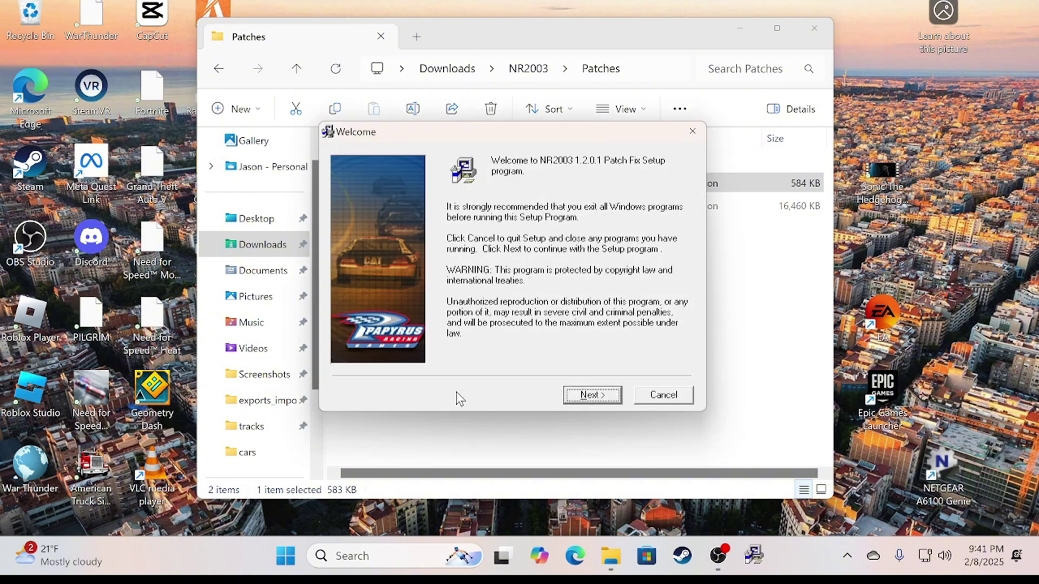
pyautogui.click(595, 402)
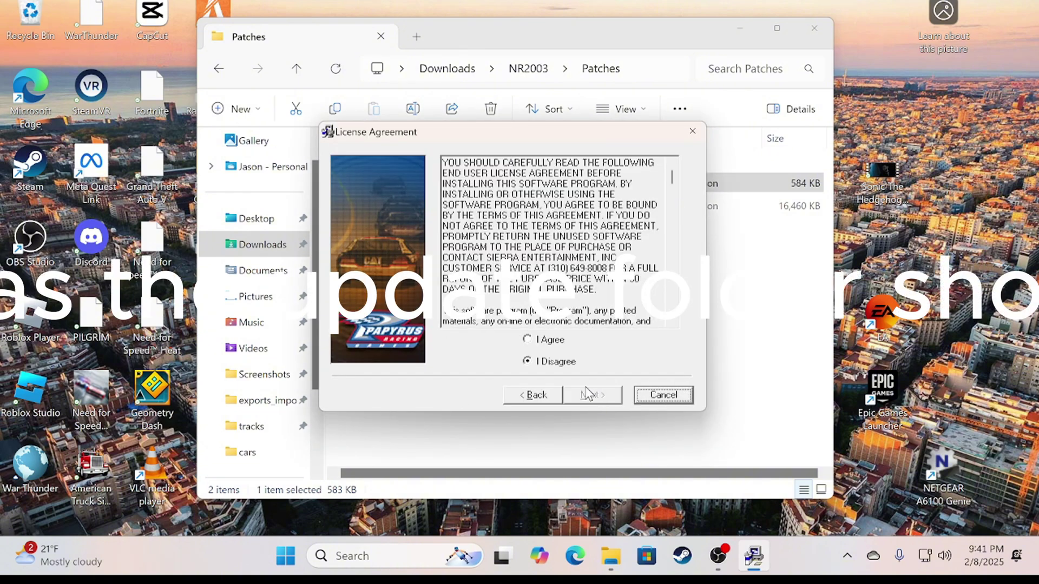
pyautogui.click(538, 341)
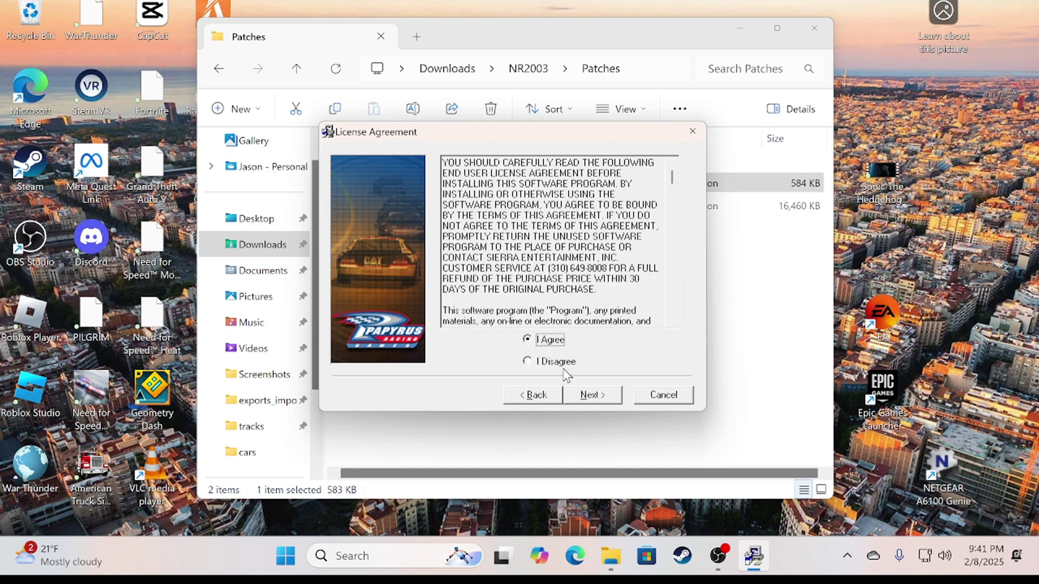
pyautogui.click(592, 399)
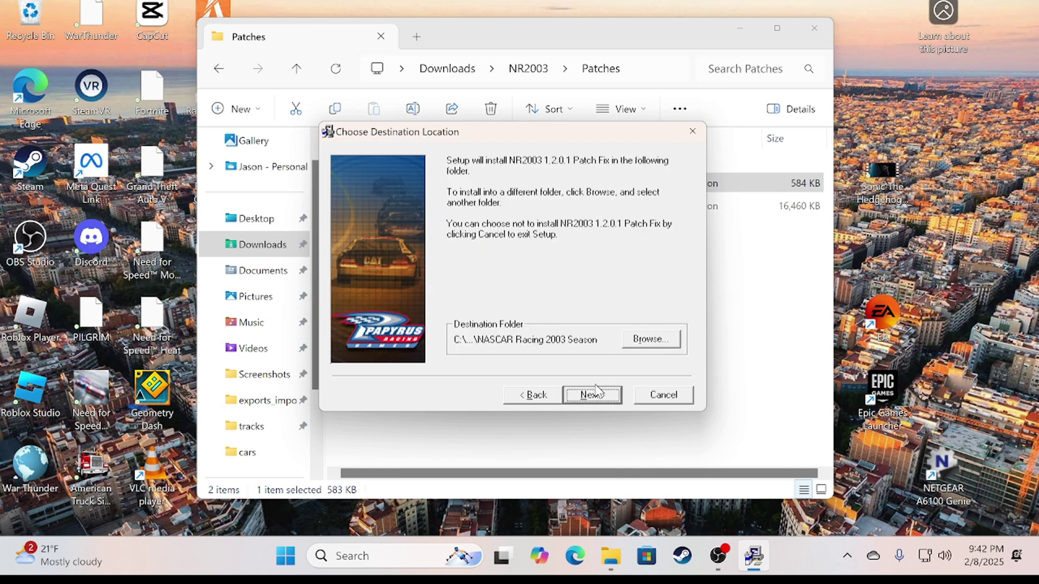
pyautogui.click(598, 399)
pyautogui.click(598, 398)
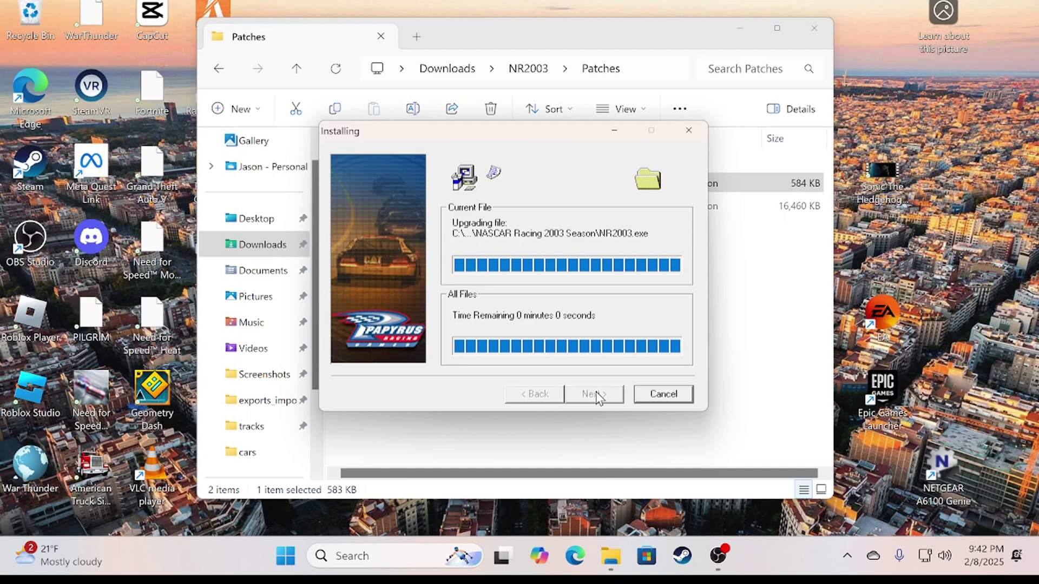
pyautogui.click(598, 397)
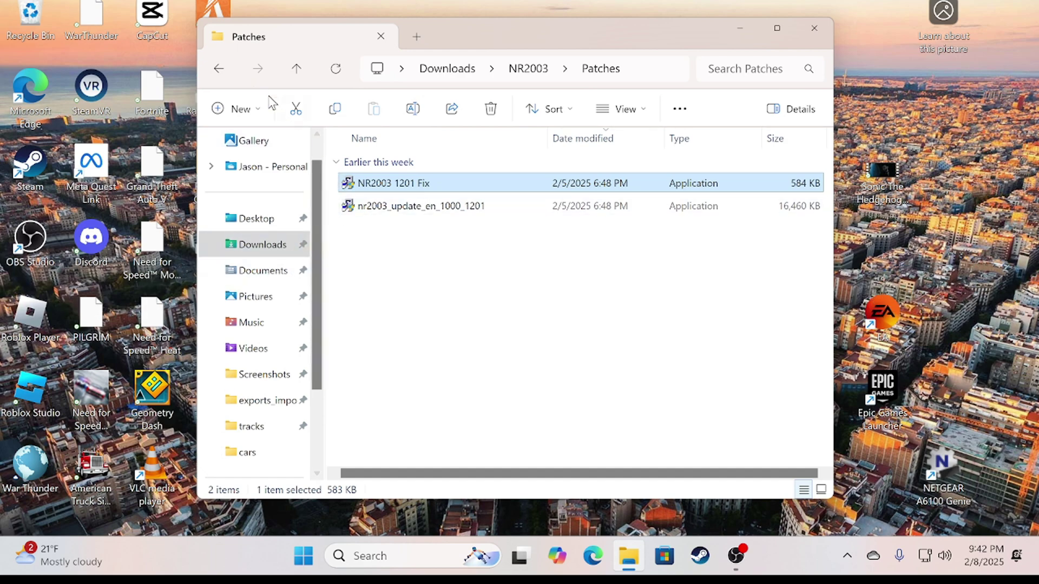
# Step: Open NR2003 > No CD EXE and copy the NR2003 application via Show more options
pyautogui.click(222, 71)
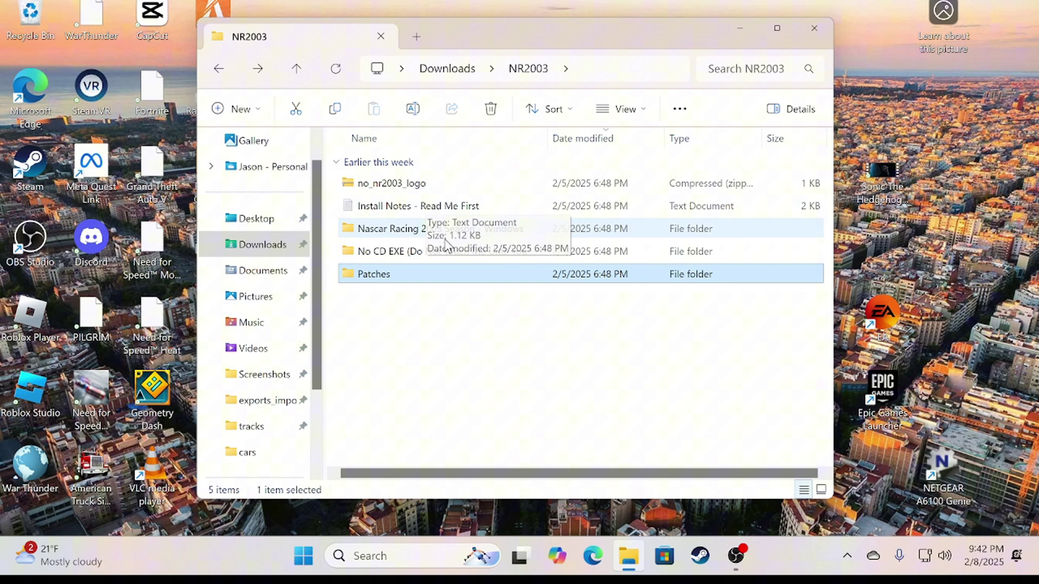
pyautogui.click(405, 257)
pyautogui.click(407, 259)
pyautogui.doubleClick(406, 253)
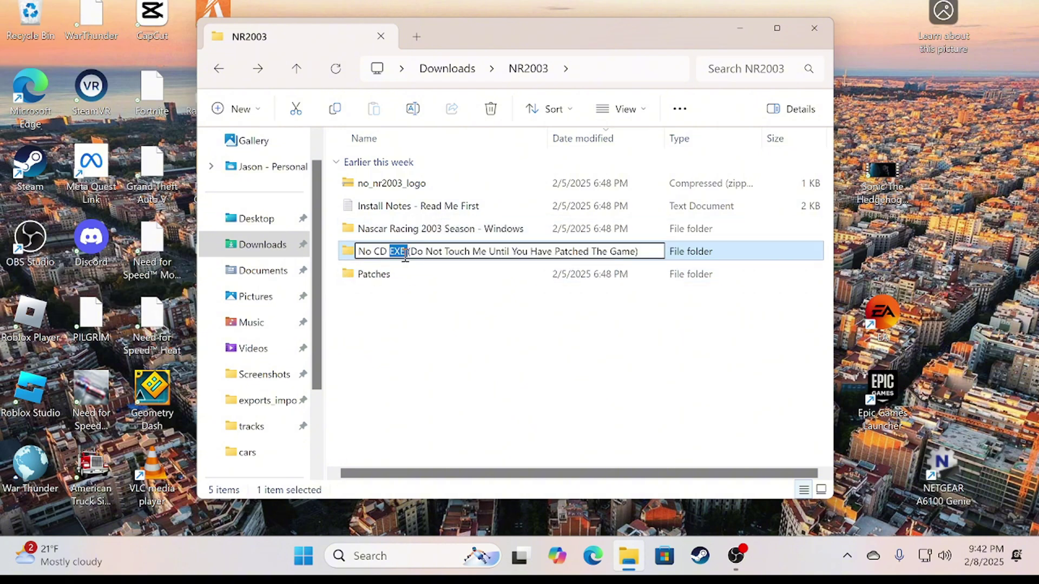
pyautogui.doubleClick(788, 263)
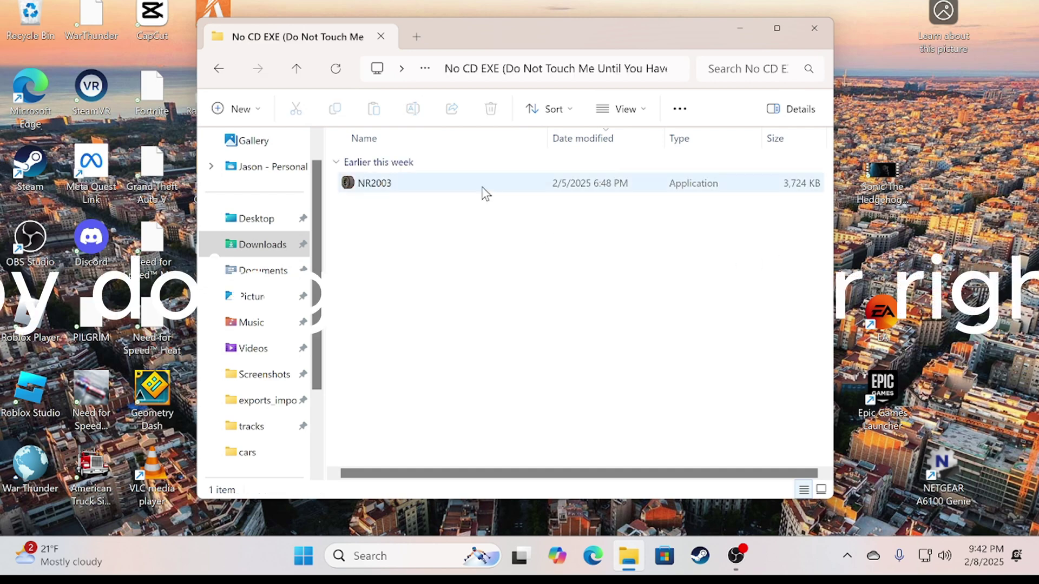
pyautogui.click(483, 191)
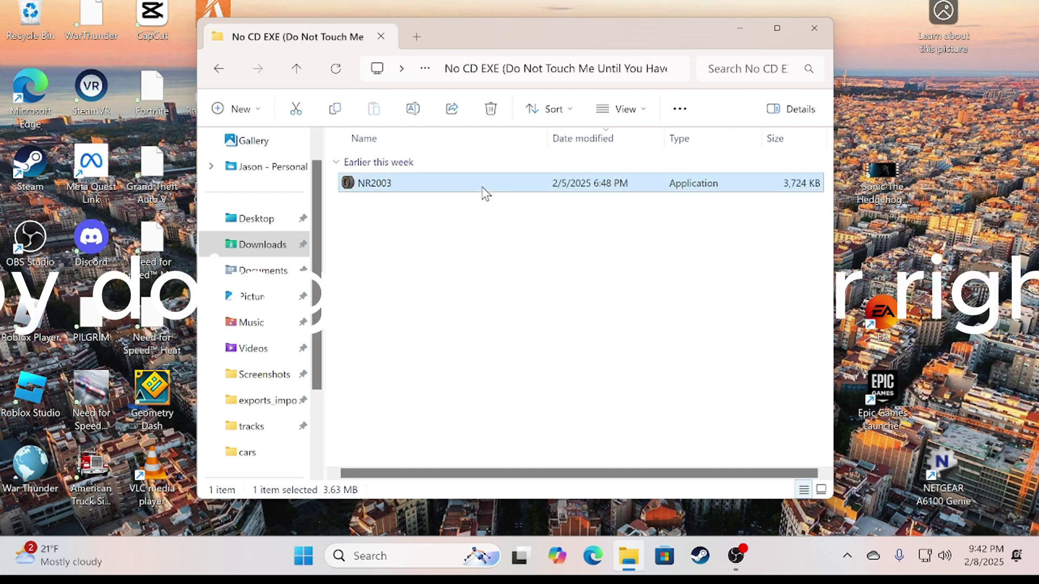
pyautogui.rightClick(485, 193)
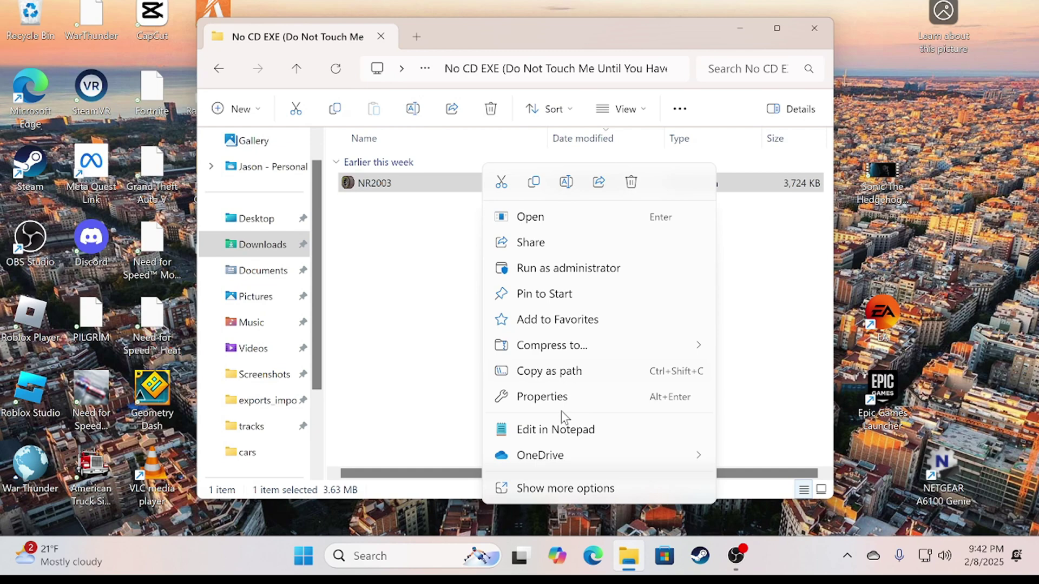
pyautogui.click(563, 488)
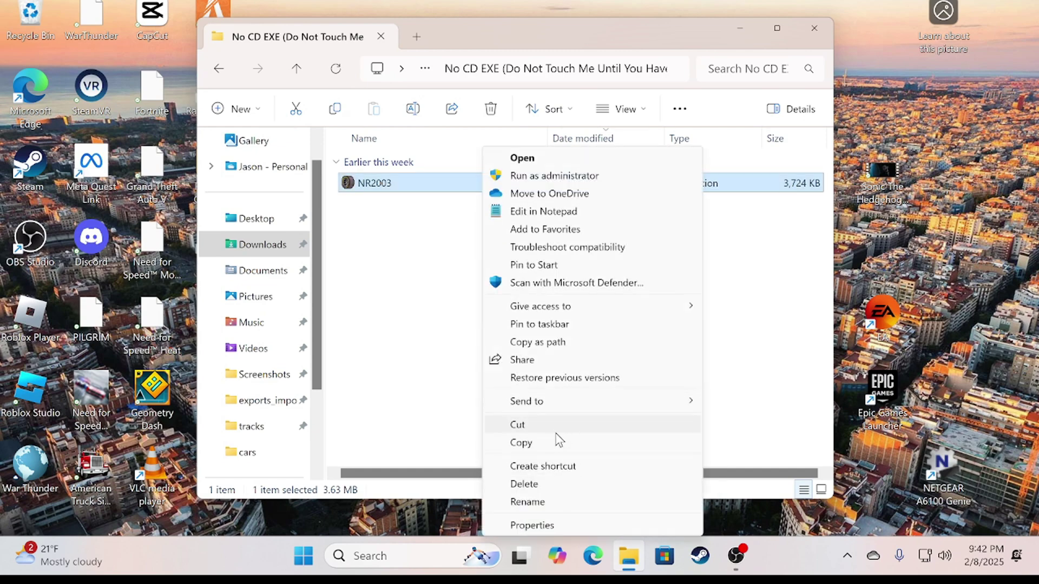
pyautogui.click(551, 450)
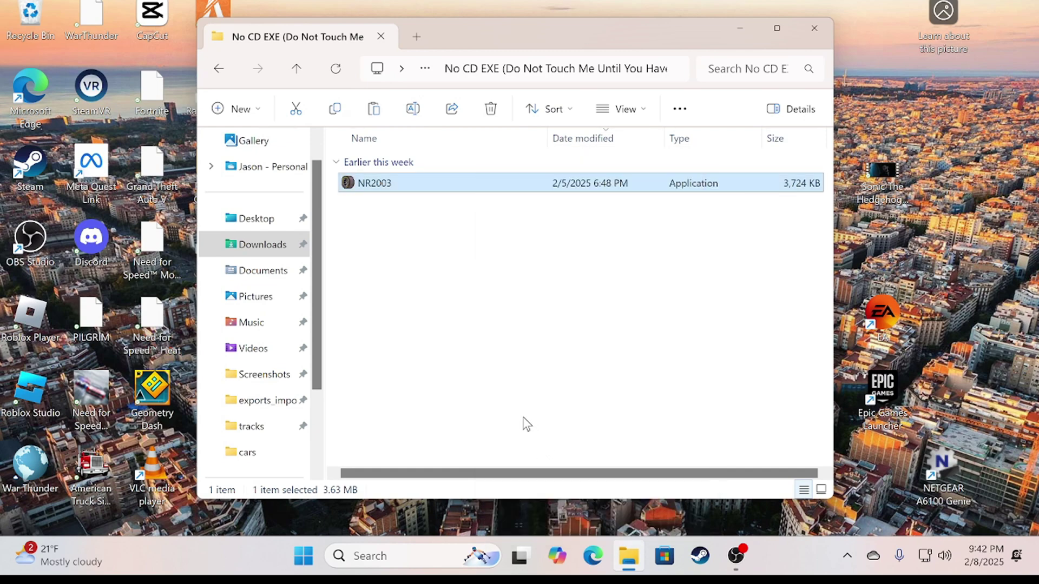
pyautogui.scroll(-2, 271, 425)
# Step: Open C:\Papyrus\NASCAR Racing 2003 Season from This PC
pyautogui.click(263, 403)
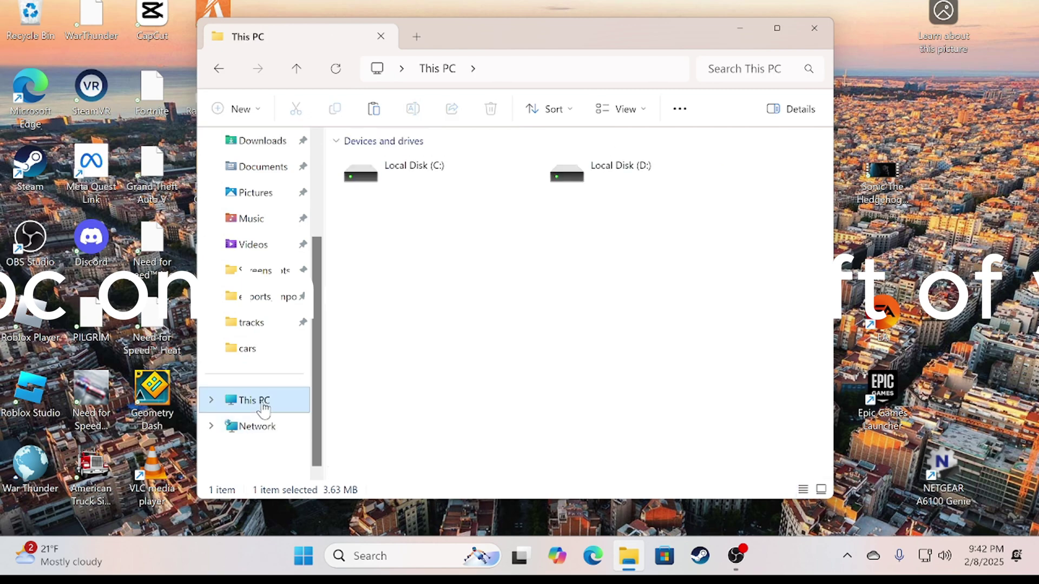
pyautogui.doubleClick(431, 177)
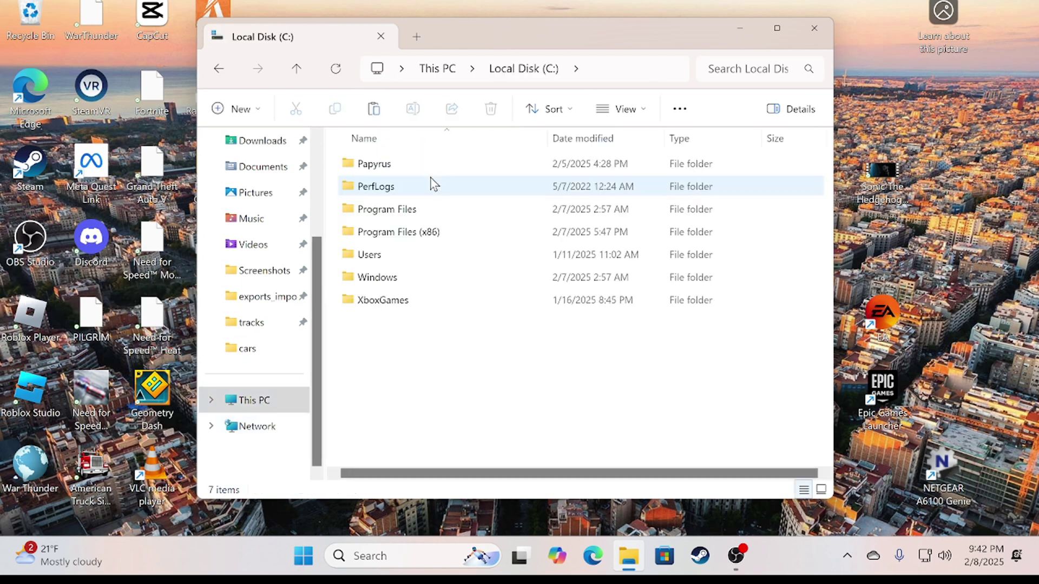
pyautogui.doubleClick(425, 162)
pyautogui.click(426, 163)
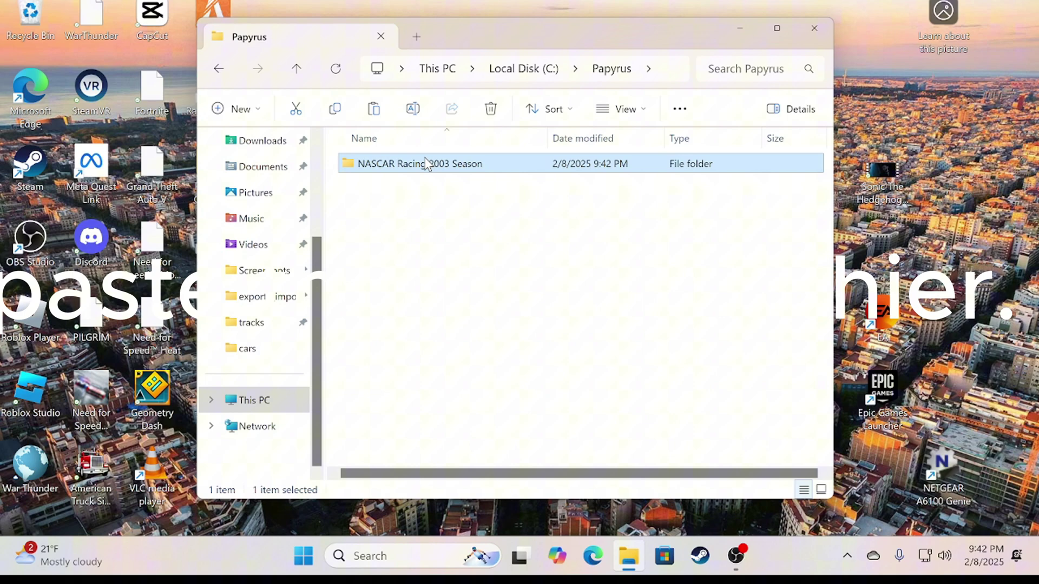
pyautogui.doubleClick(426, 164)
pyautogui.scroll(-3, 425, 164)
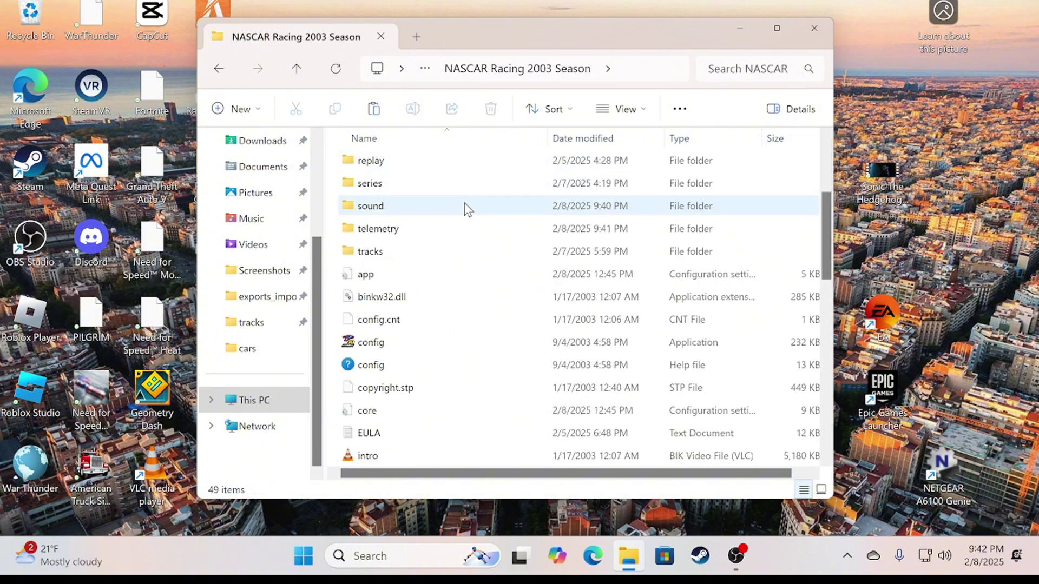
pyautogui.scroll(-3, 471, 217)
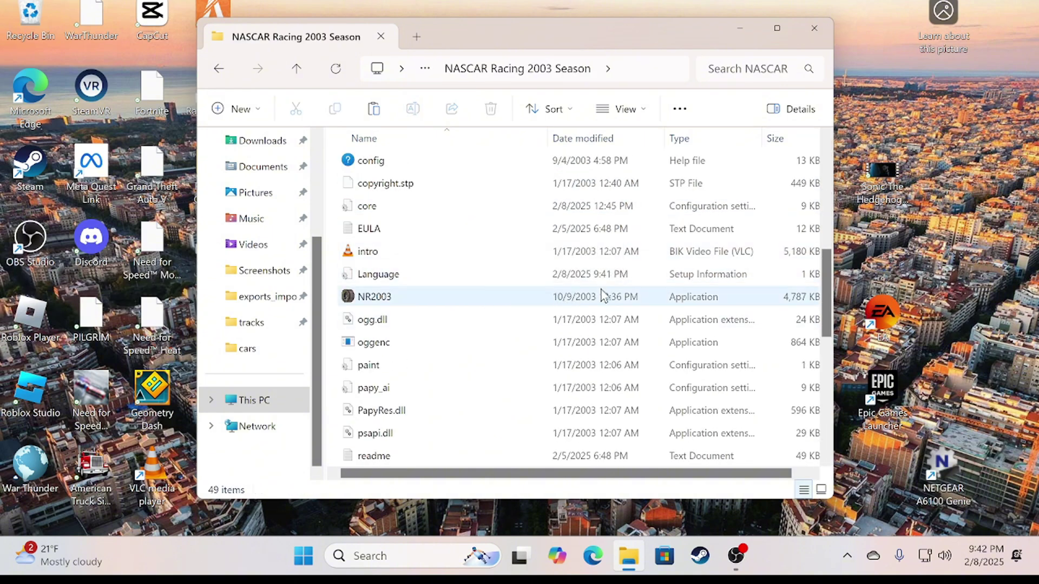
# Step: Paste the copied NR2003 with Ctrl+V, replacing the original NR2003.exe
pyautogui.hotkey('ctrl', 'v')
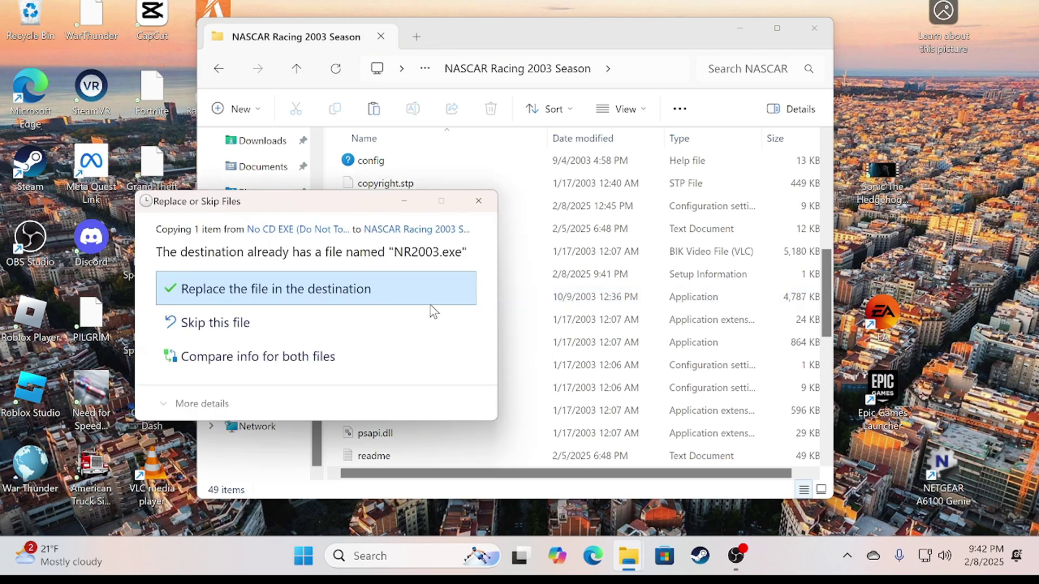
pyautogui.click(375, 288)
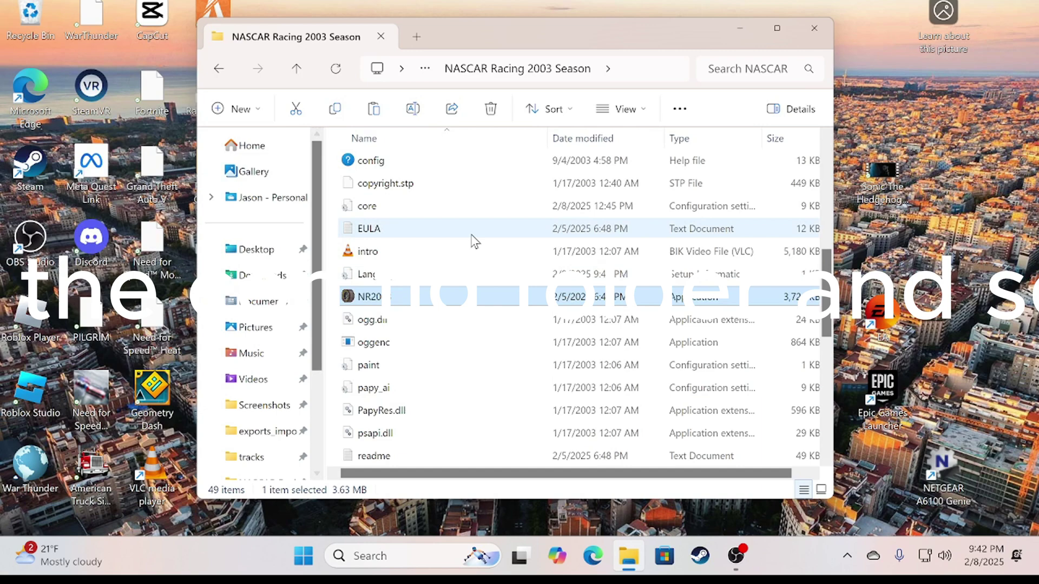
pyautogui.scroll(-1, 506, 241)
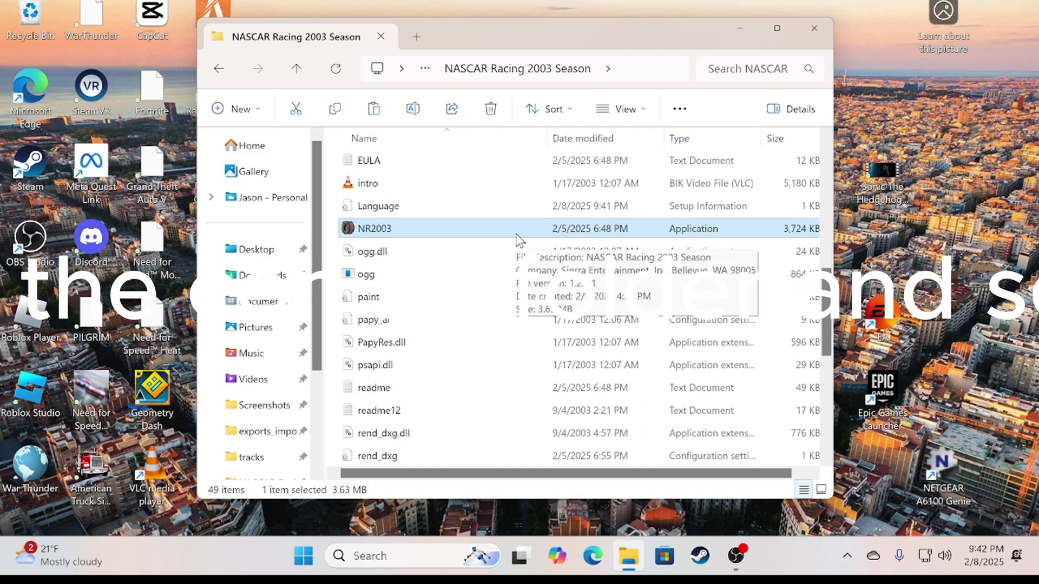
pyautogui.scroll(2, 519, 244)
pyautogui.scroll(1, 550, 309)
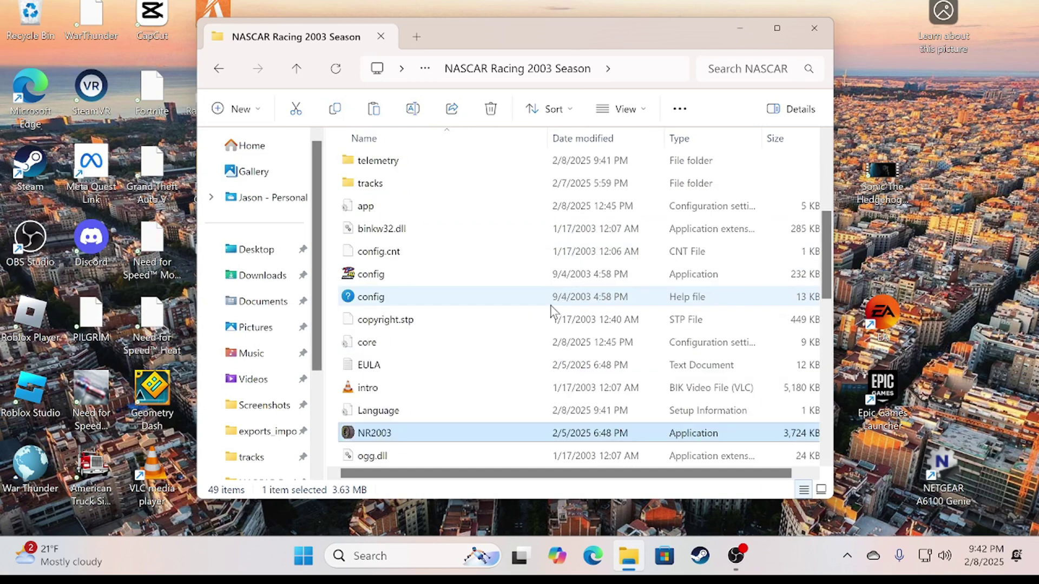
# Step: Run config, keep DirectX D3D, and approve testing and saving the graphics settings
pyautogui.doubleClick(499, 278)
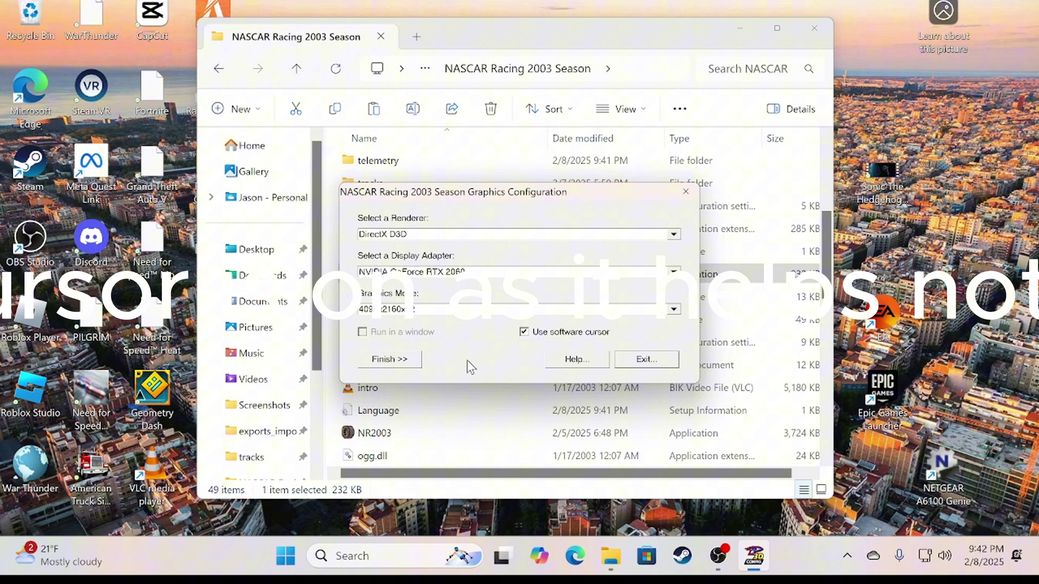
pyautogui.click(387, 367)
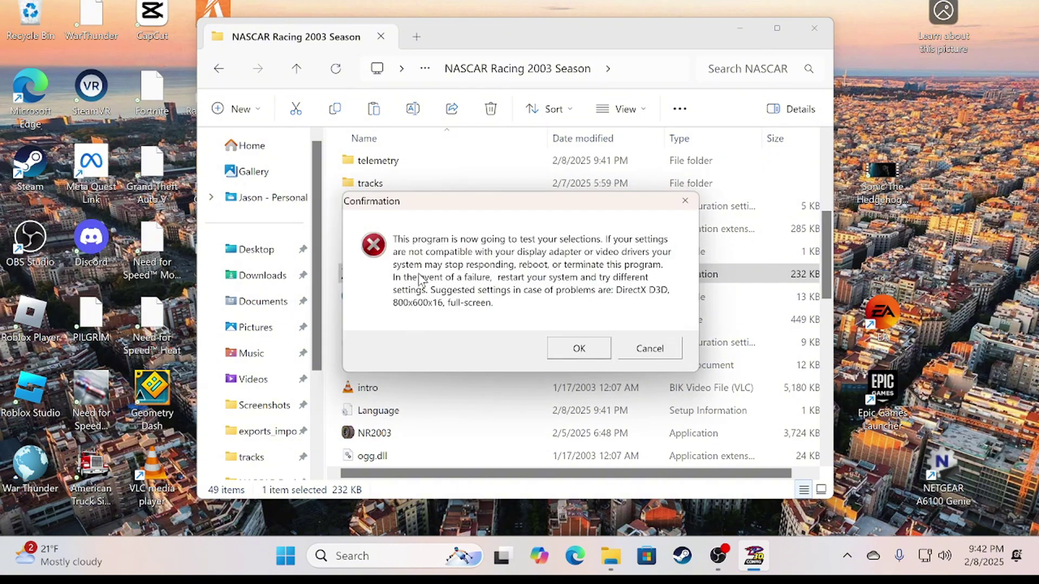
pyautogui.click(595, 351)
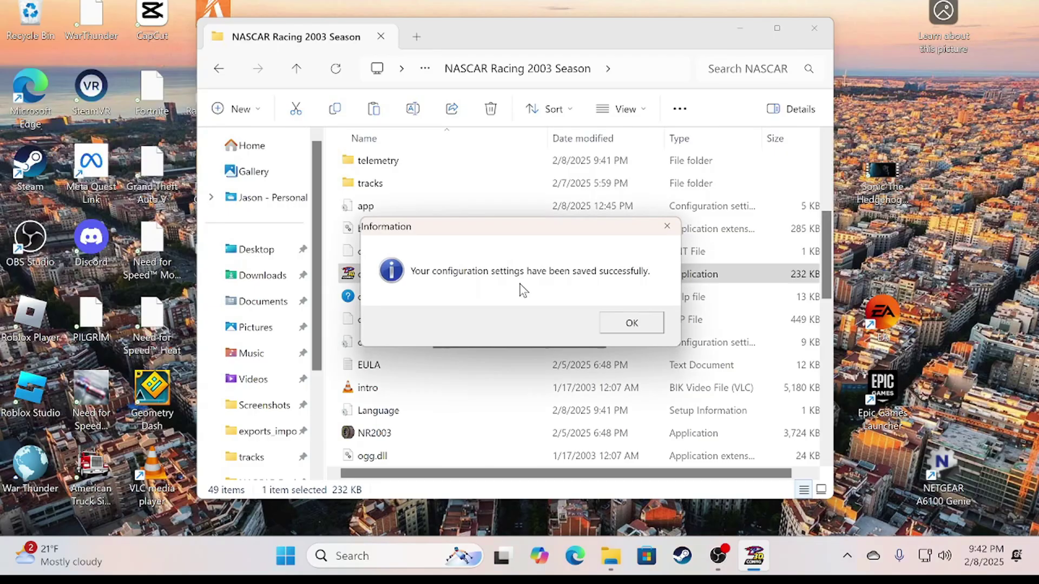
# Step: Dismiss the settings-saved notice and launch NR2003 to its main menu
pyautogui.click(630, 326)
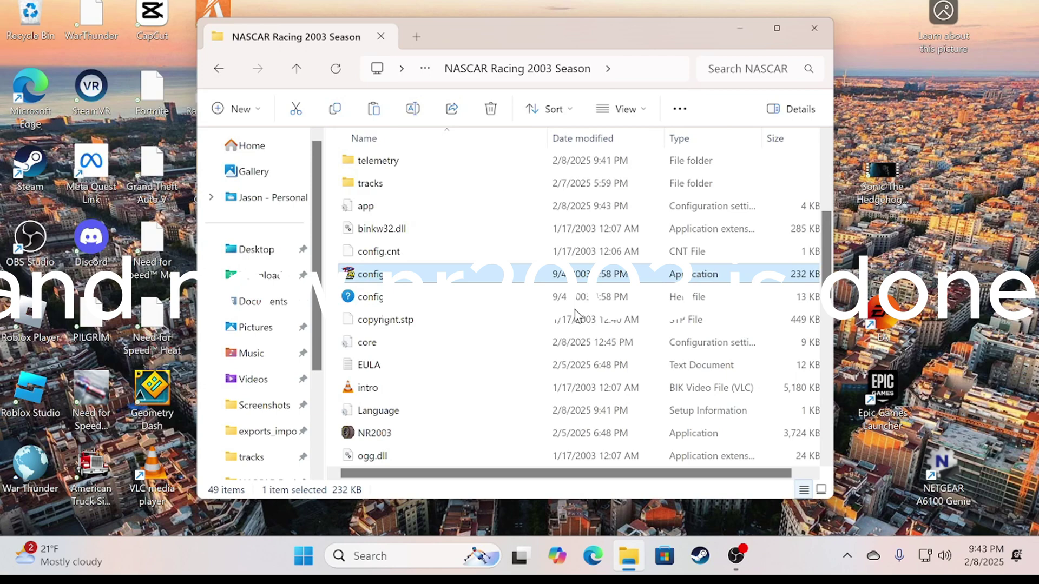
pyautogui.scroll(-1, 599, 270)
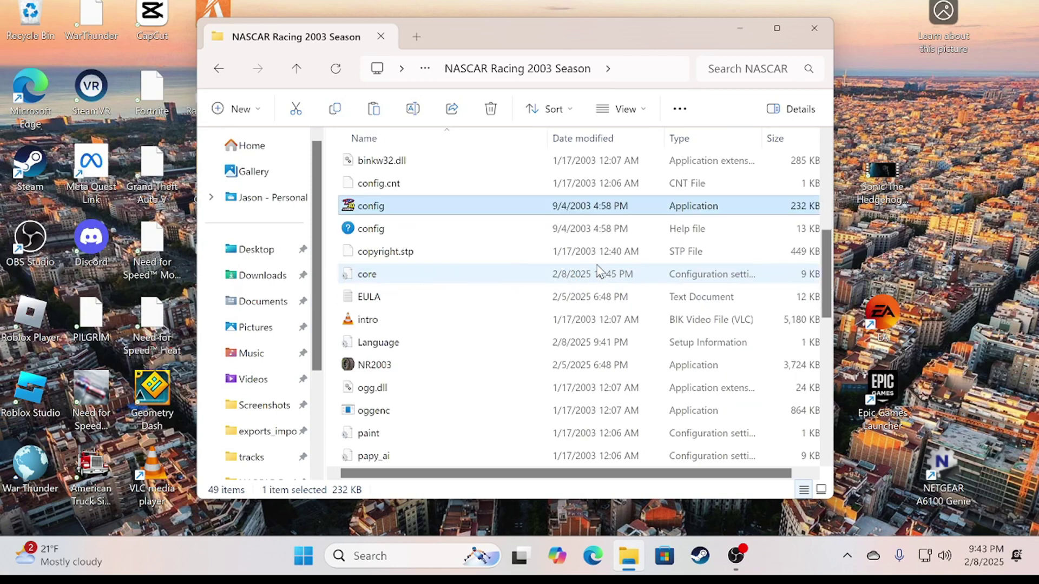
pyautogui.scroll(-2, 599, 271)
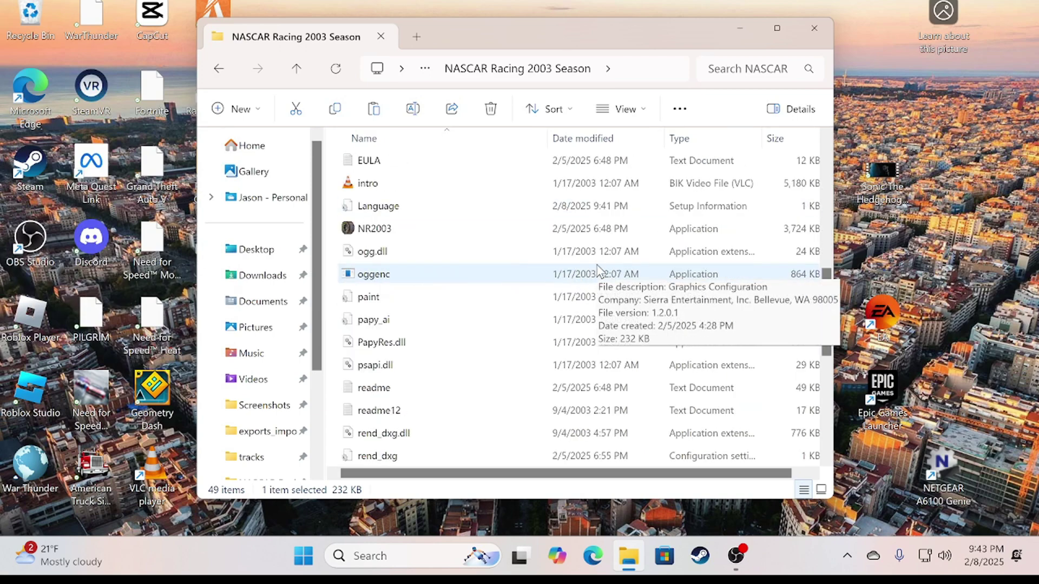
pyautogui.doubleClick(477, 234)
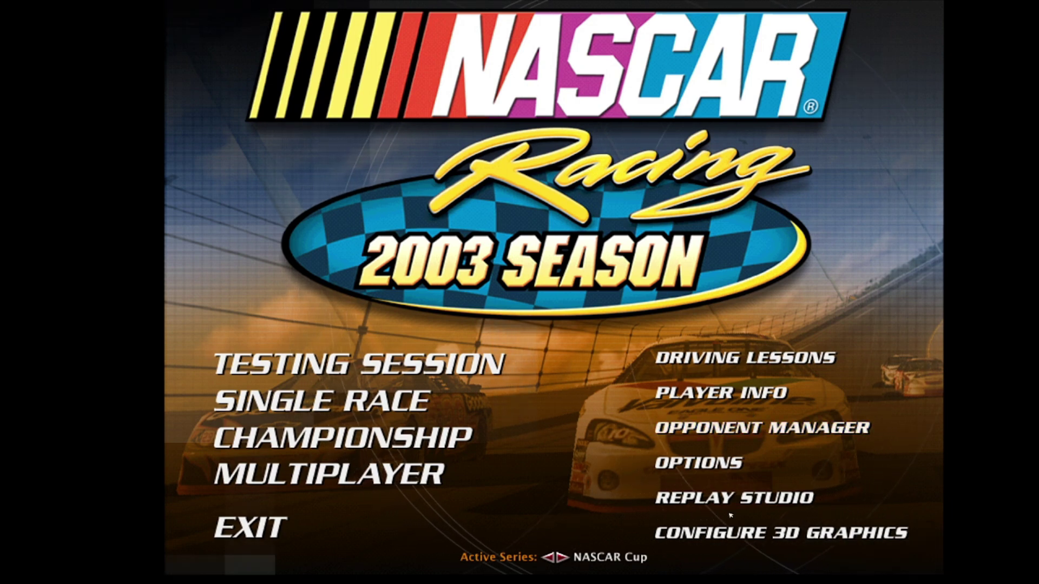
# Step: Open Options and check the controller calibration
pyautogui.click(704, 469)
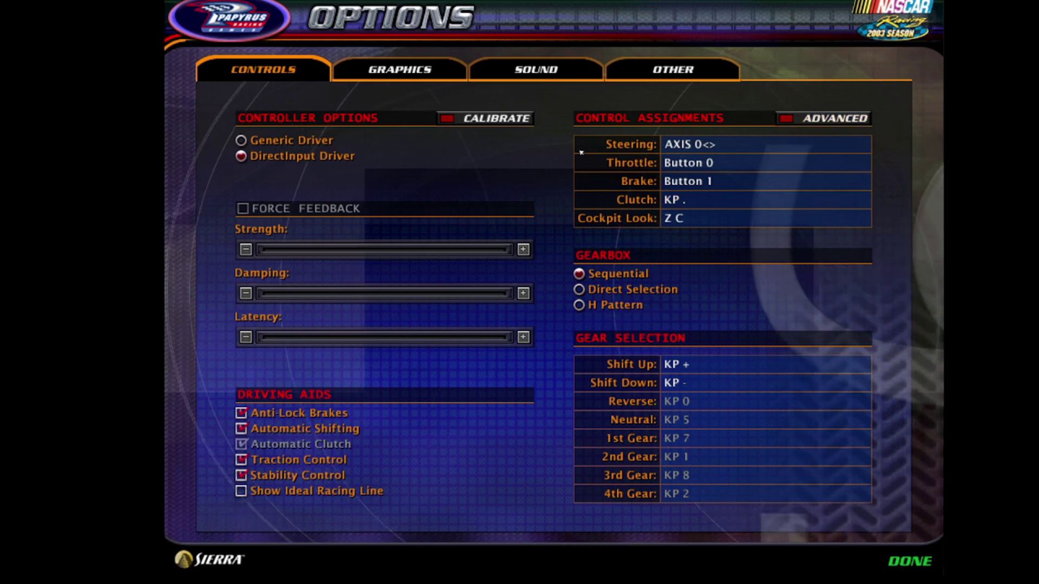
pyautogui.click(513, 124)
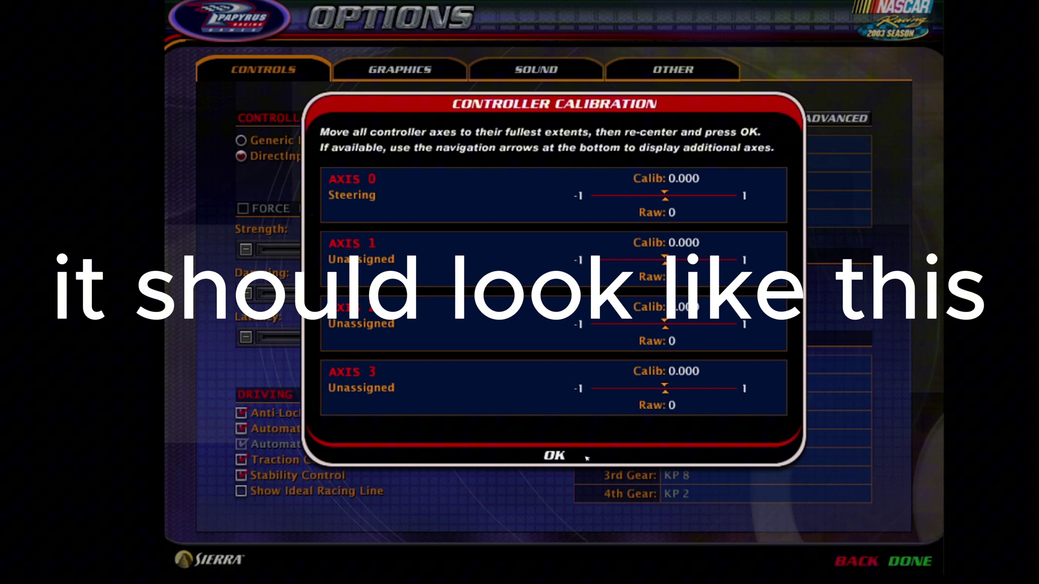
pyautogui.click(549, 454)
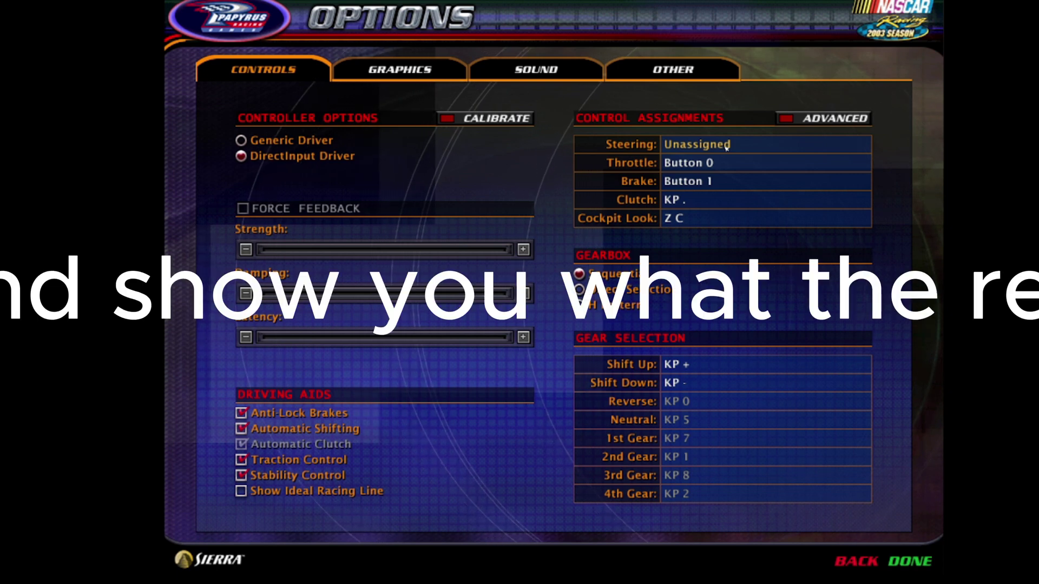
# Step: Begin reassigning the Steering control in Control Assignments
pyautogui.moveTo(726, 146)
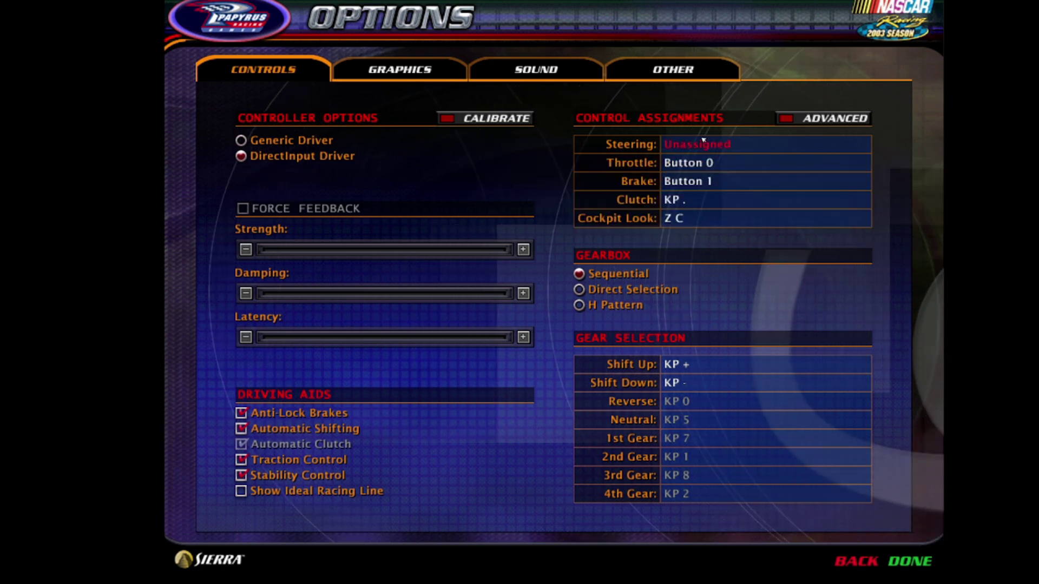
pyautogui.click(711, 145)
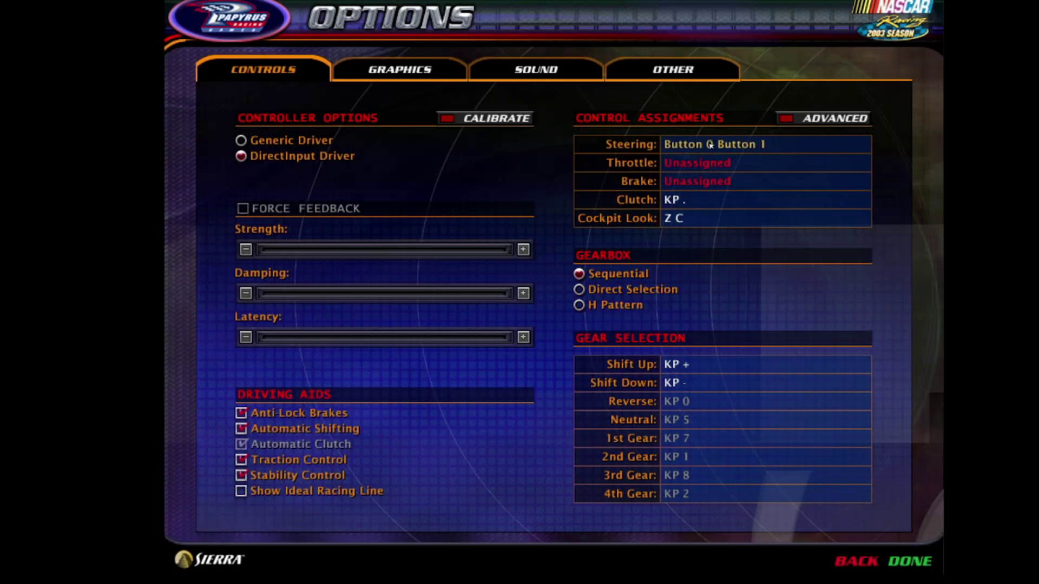
pyautogui.click(710, 145)
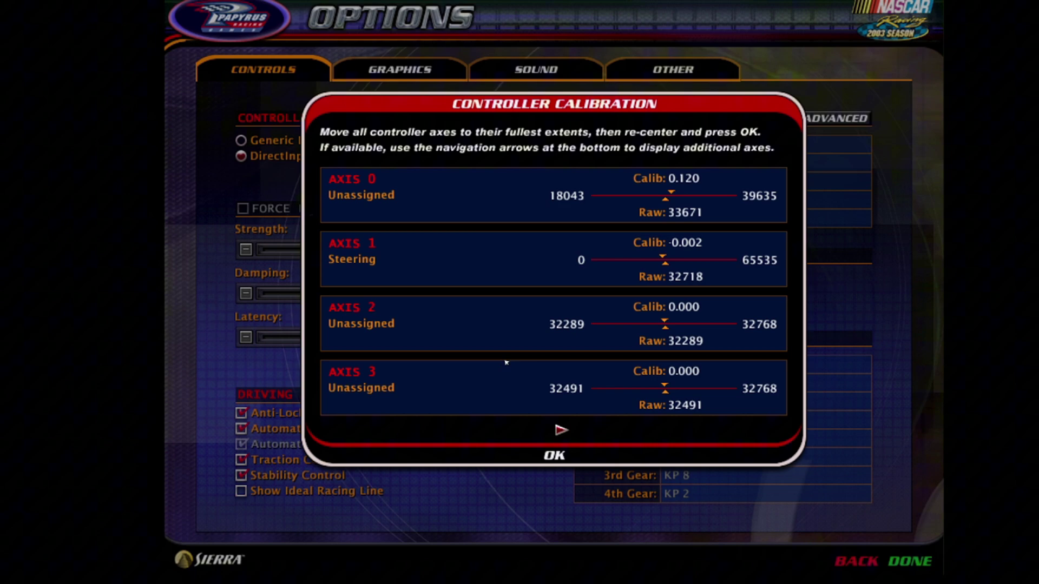
# Step: Keep steering on Axis 1 and rebind the Throttle and Brake controls
pyautogui.press('Return')
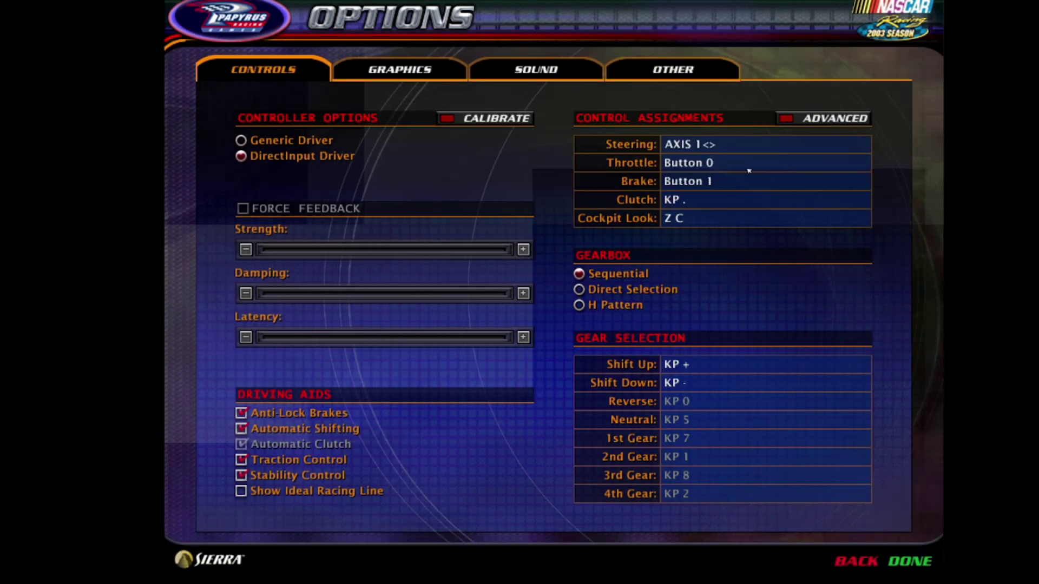
pyautogui.click(721, 146)
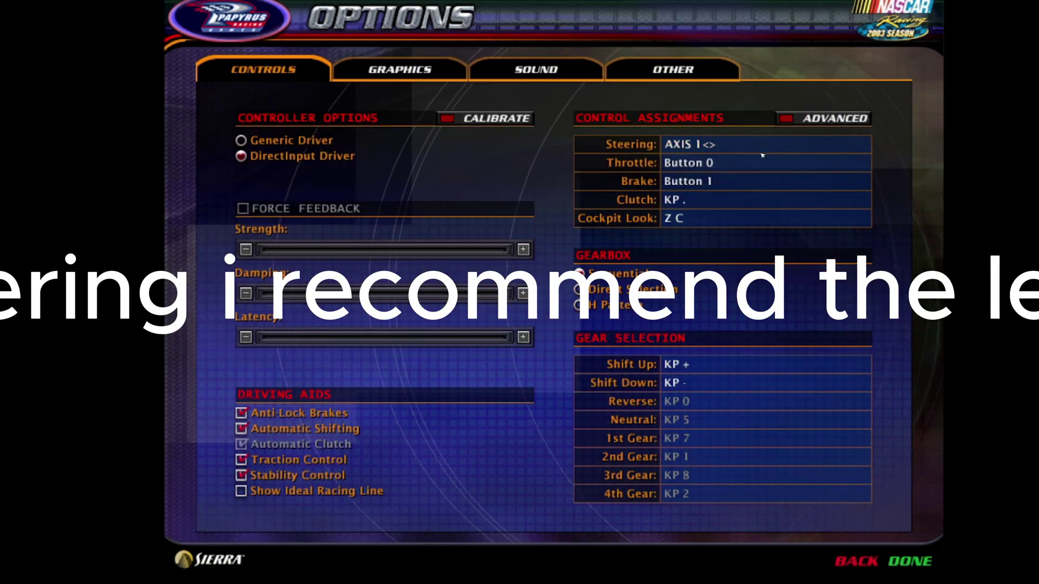
pyautogui.click(695, 170)
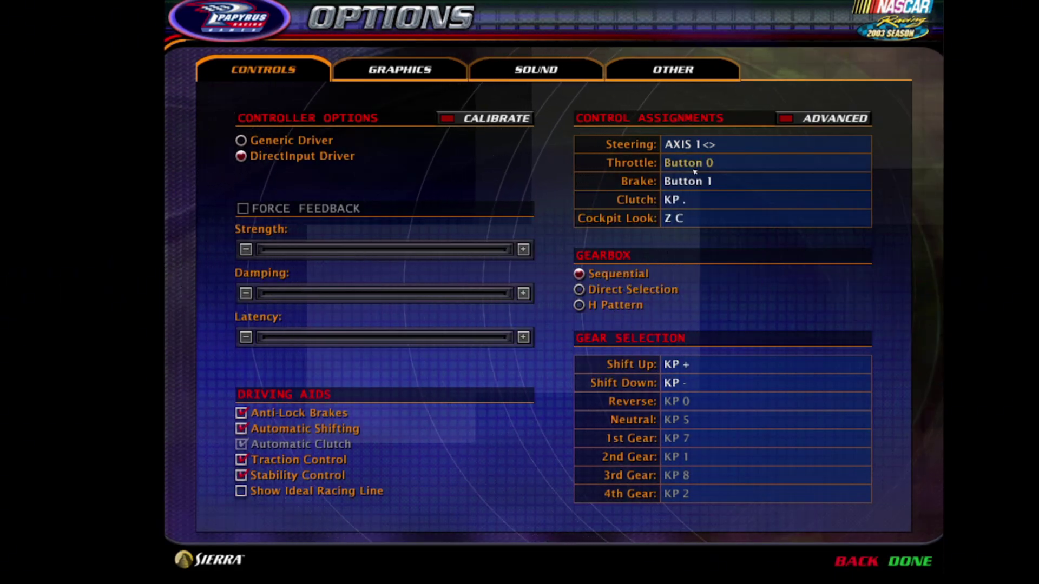
pyautogui.click(699, 182)
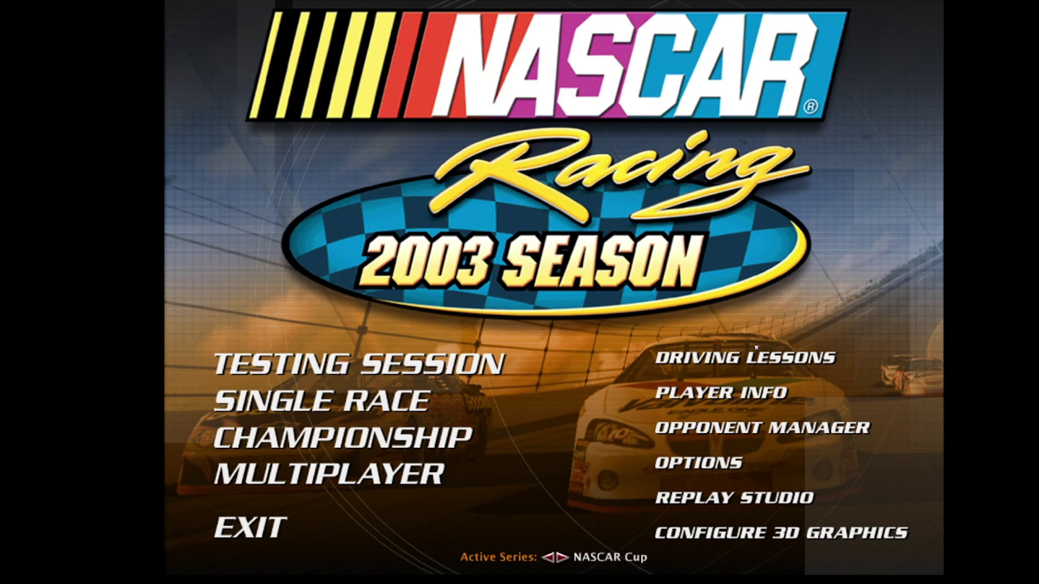
# Step: Turn on 'Use any keys for Driving Input' in the advanced controller options and confirm
pyautogui.click(723, 464)
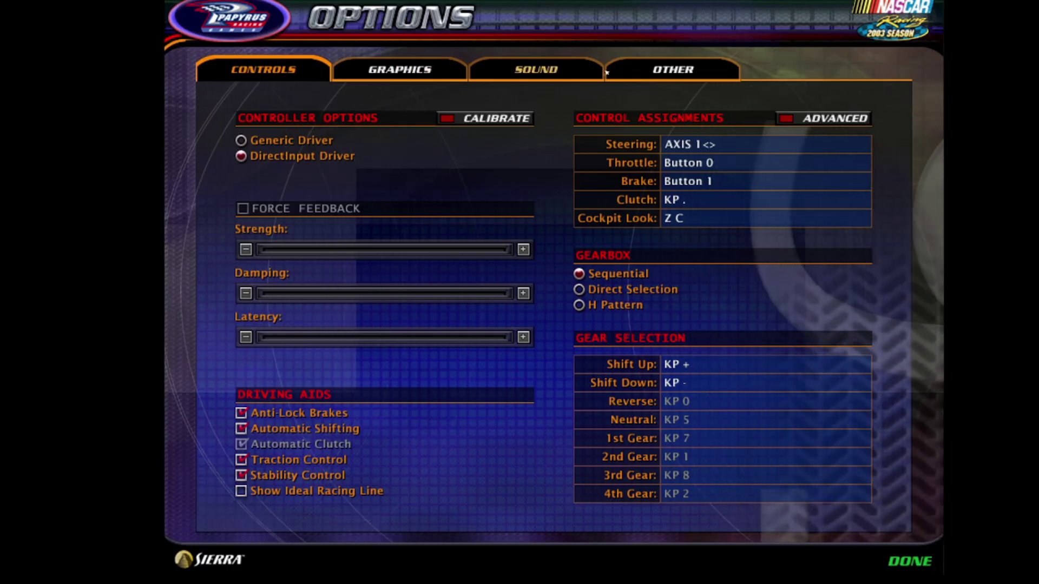
pyautogui.click(609, 72)
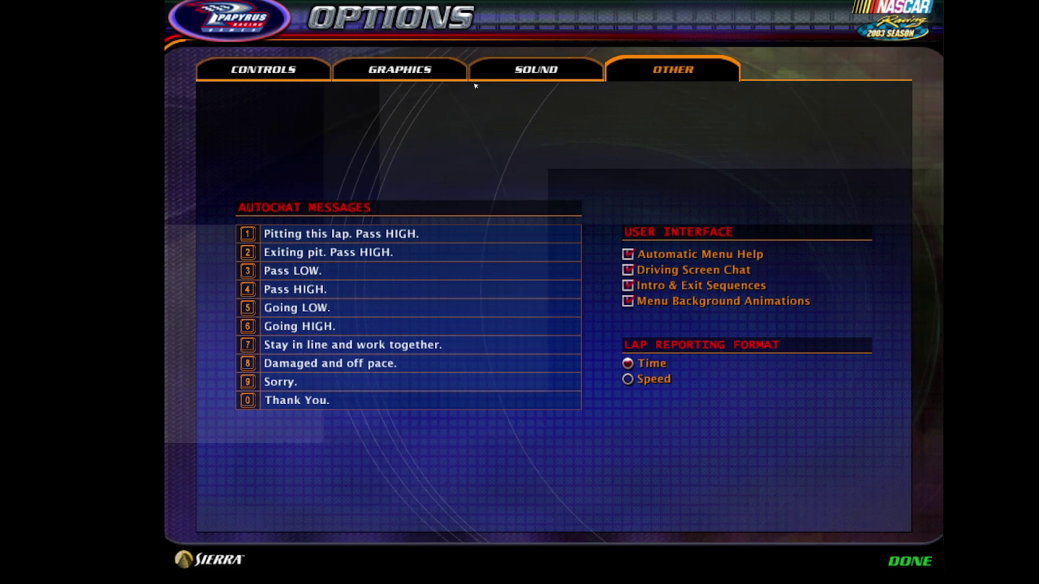
pyautogui.click(282, 71)
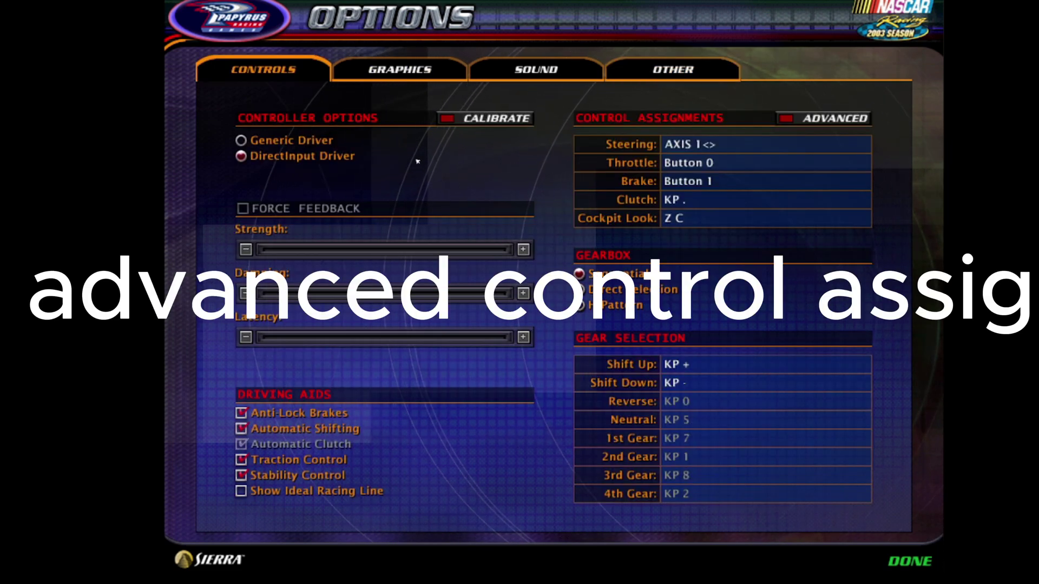
pyautogui.click(785, 118)
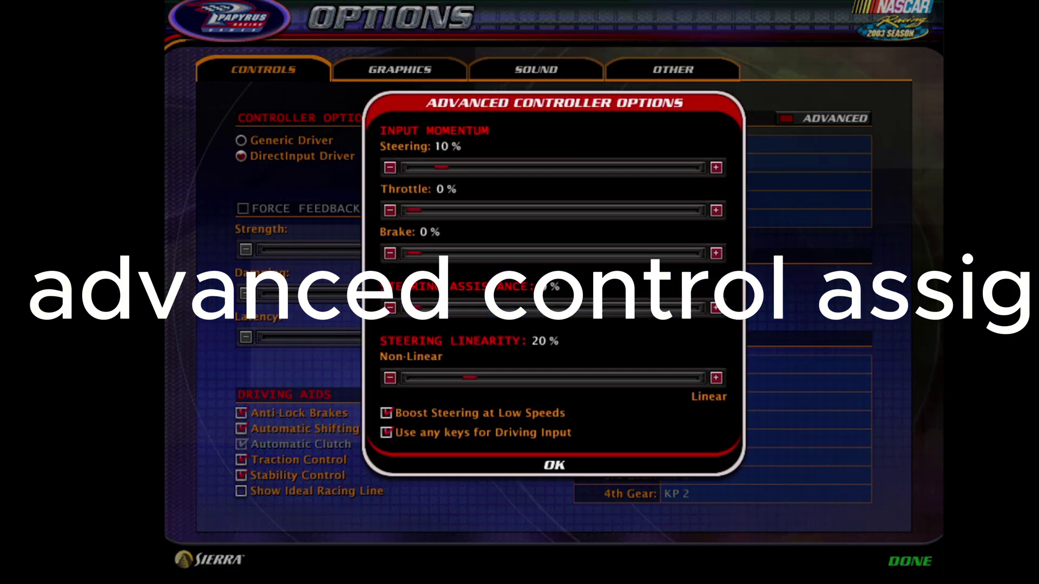
pyautogui.click(388, 433)
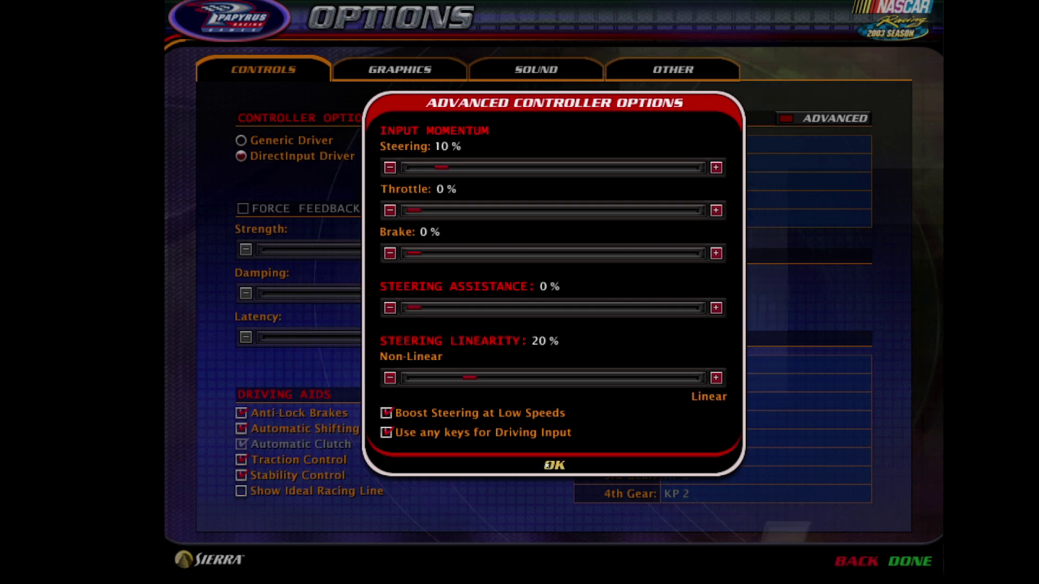
pyautogui.click(549, 464)
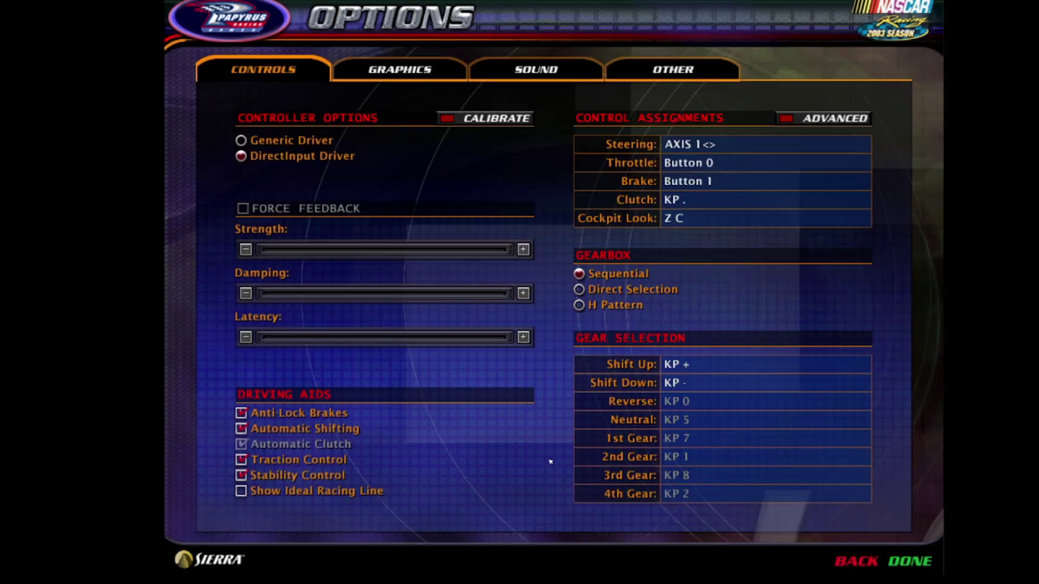
# Step: Map Steering to the J and K keys, Throttle to W and Brake to Z
pyautogui.click(702, 146)
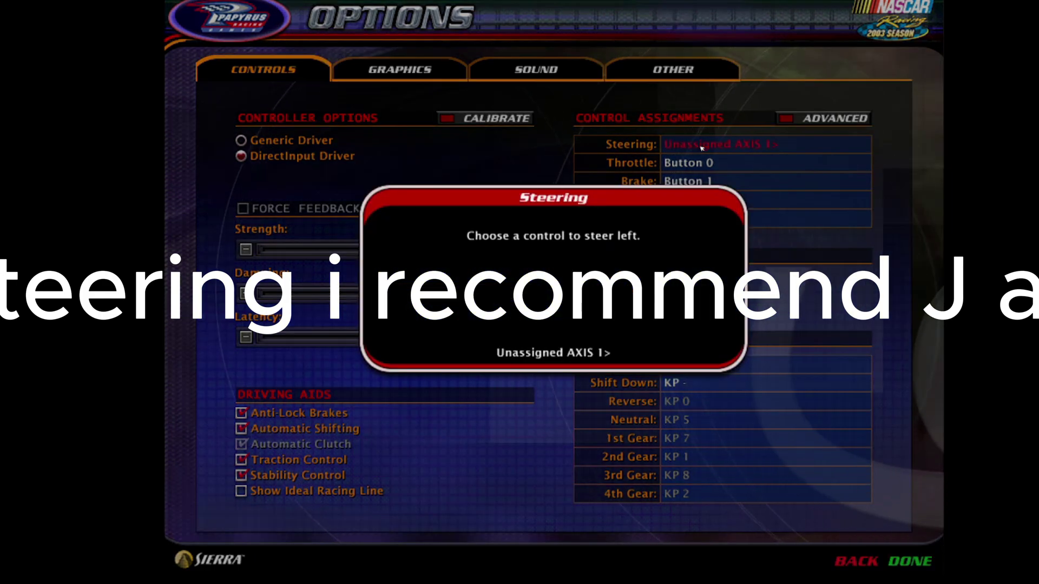
pyautogui.press('j')
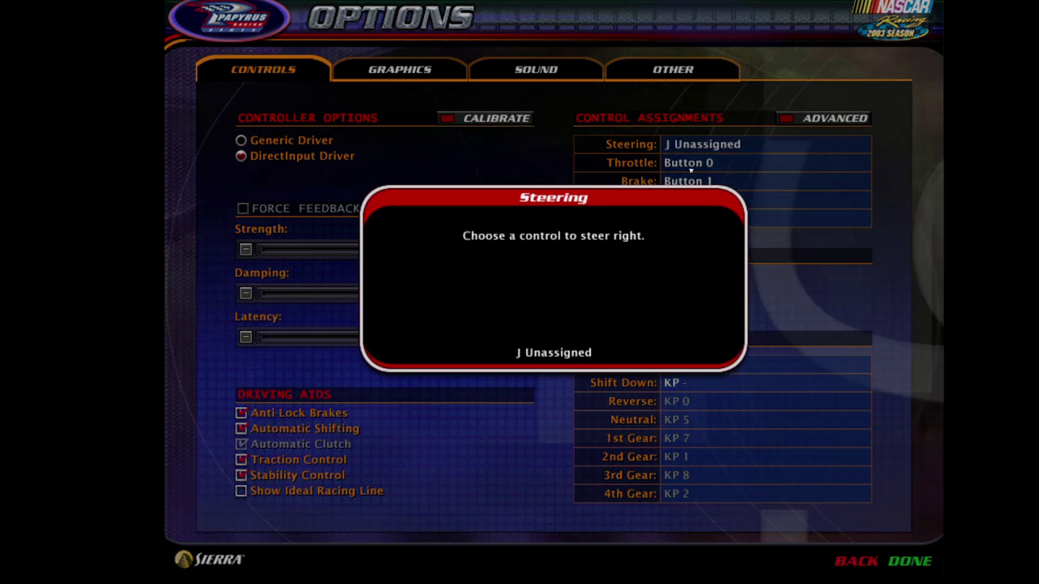
pyautogui.press('k')
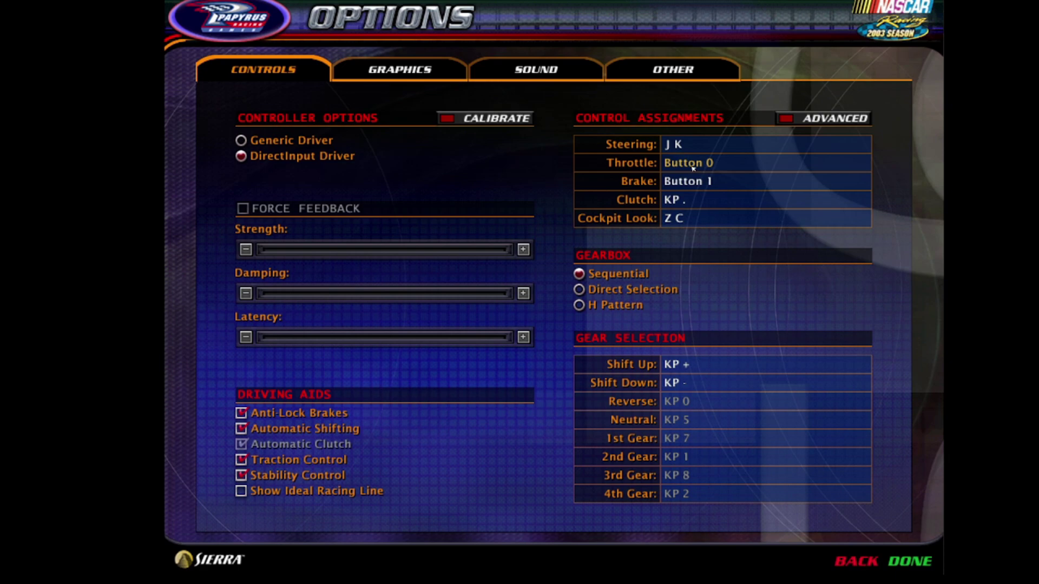
pyautogui.click(692, 163)
pyautogui.press('w')
pyautogui.click(707, 180)
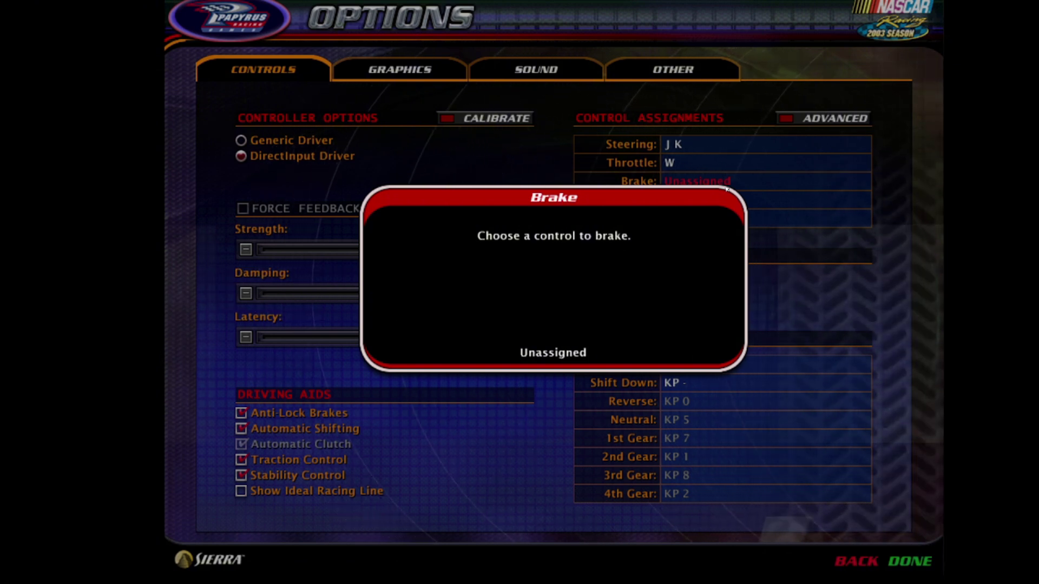
pyautogui.press('z')
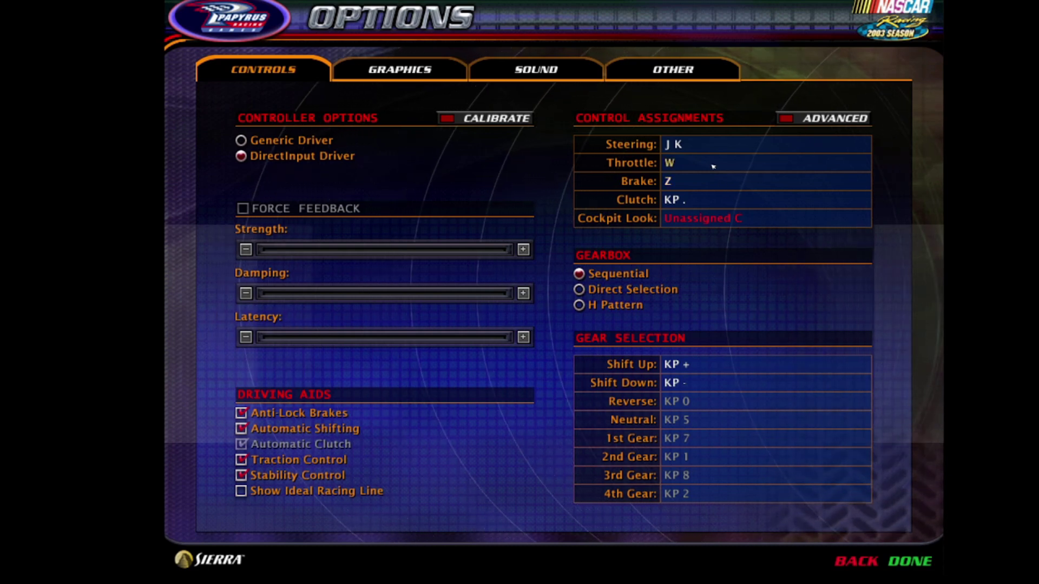
pyautogui.moveTo(713, 167)
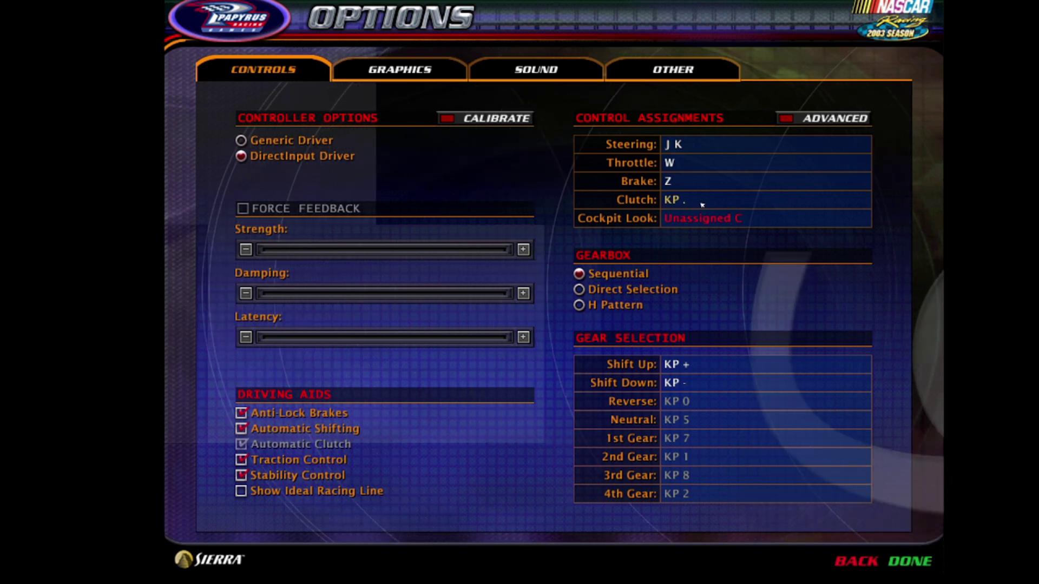
pyautogui.moveTo(702, 205)
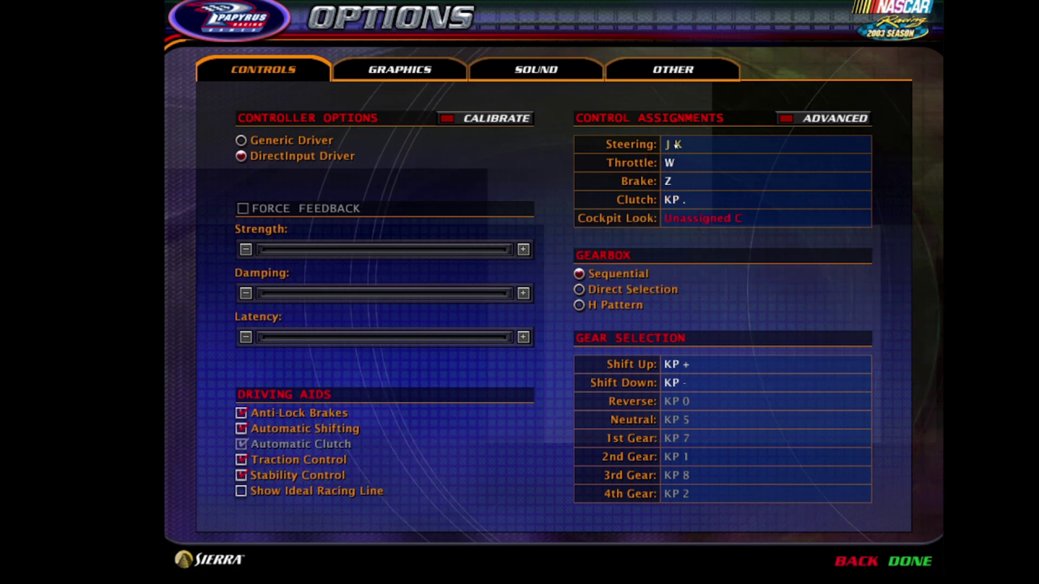
# Step: Put steering, throttle and brake back on the controller and dismiss the unassigned-controls warning
pyautogui.click(691, 148)
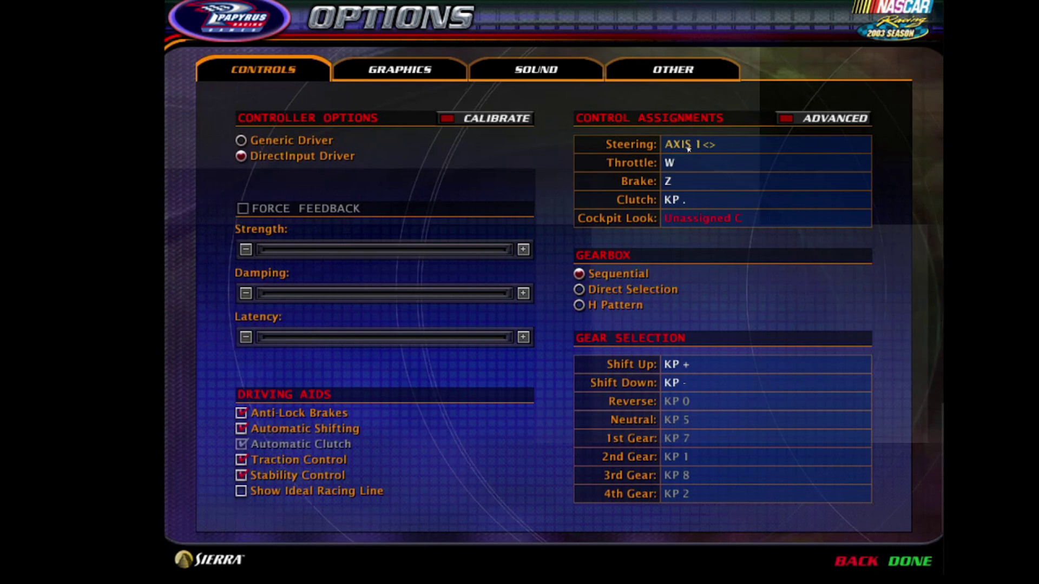
pyautogui.click(679, 165)
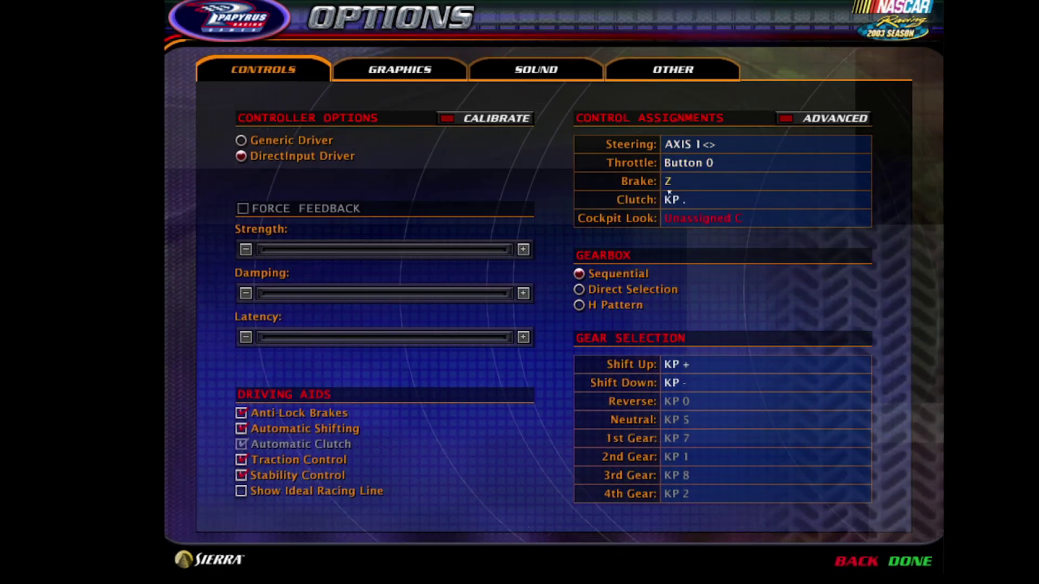
pyautogui.click(667, 189)
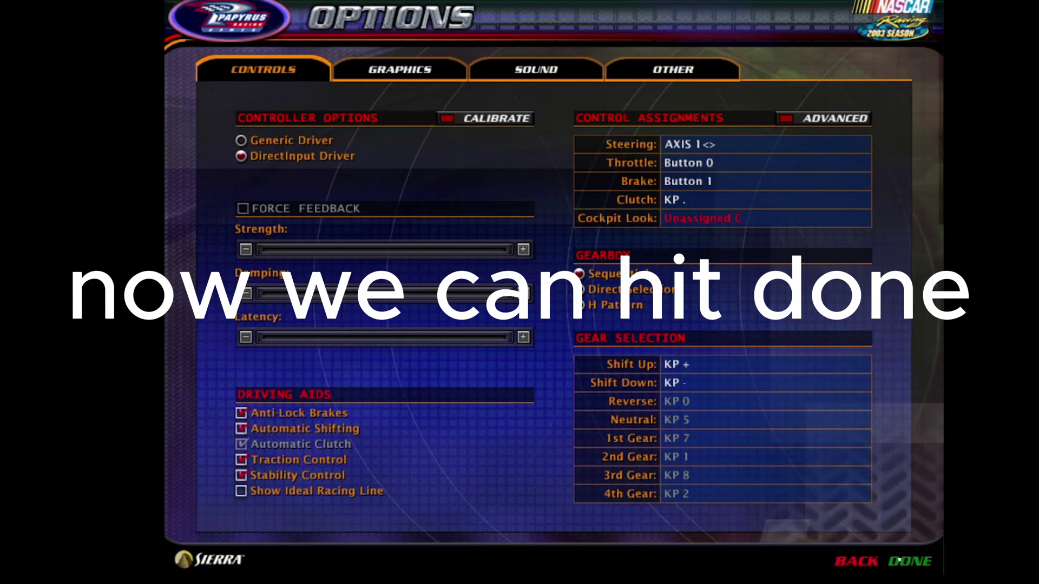
pyautogui.click(898, 560)
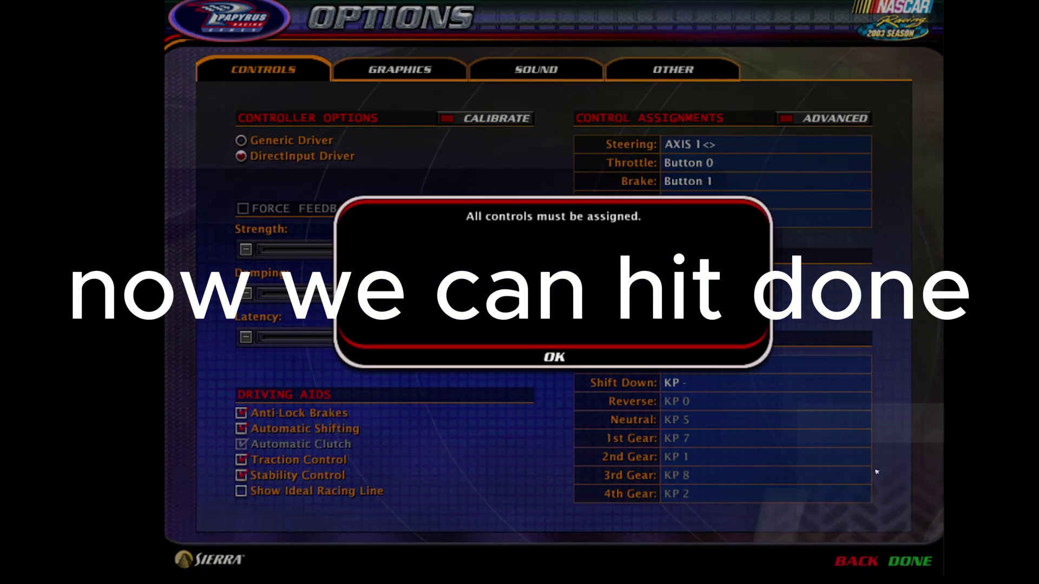
pyautogui.click(548, 361)
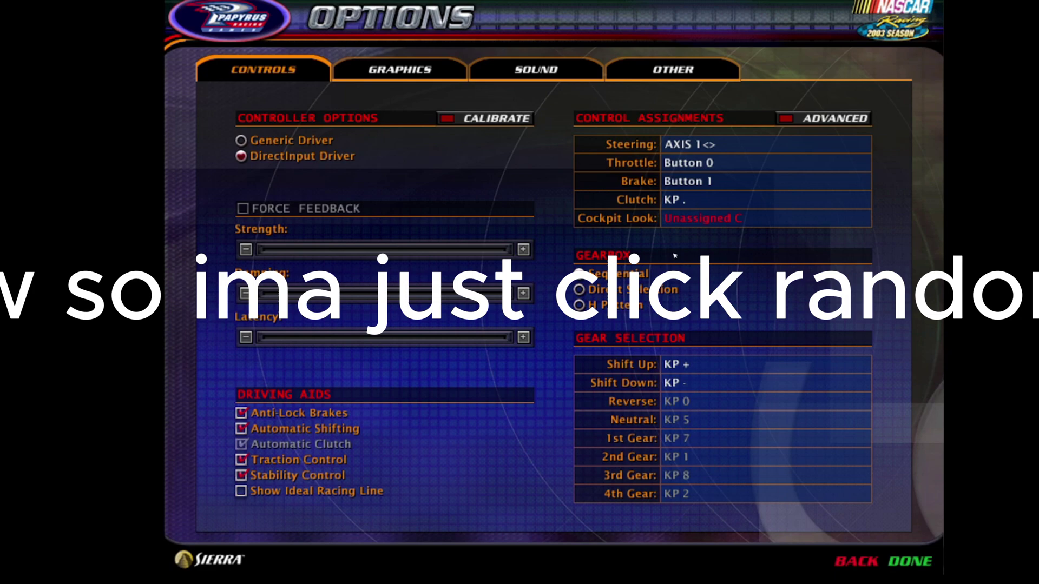
# Step: Assign B and K to Cockpit Look
pyautogui.click(689, 219)
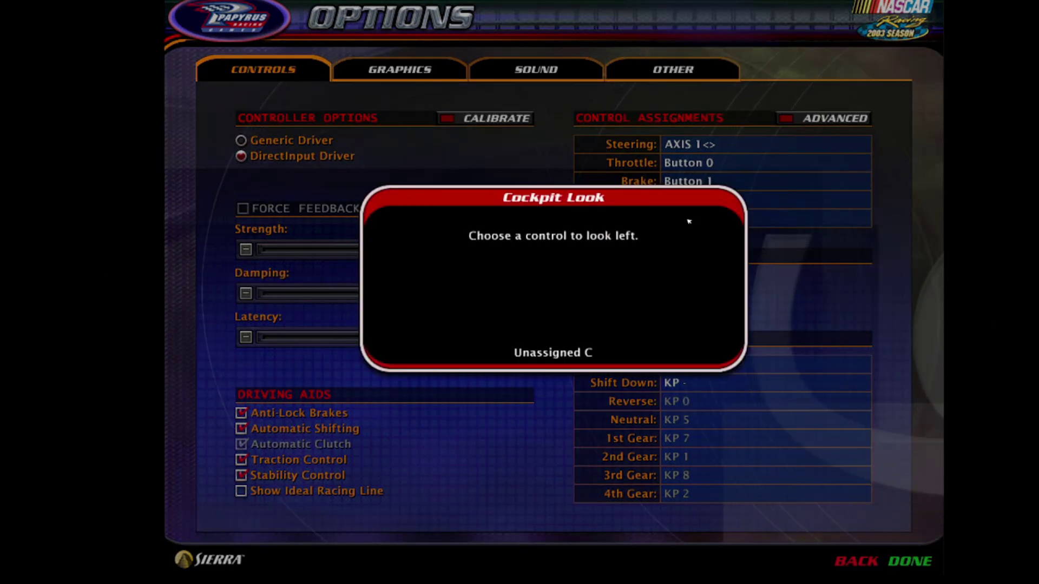
pyautogui.press('n')
pyautogui.press('m')
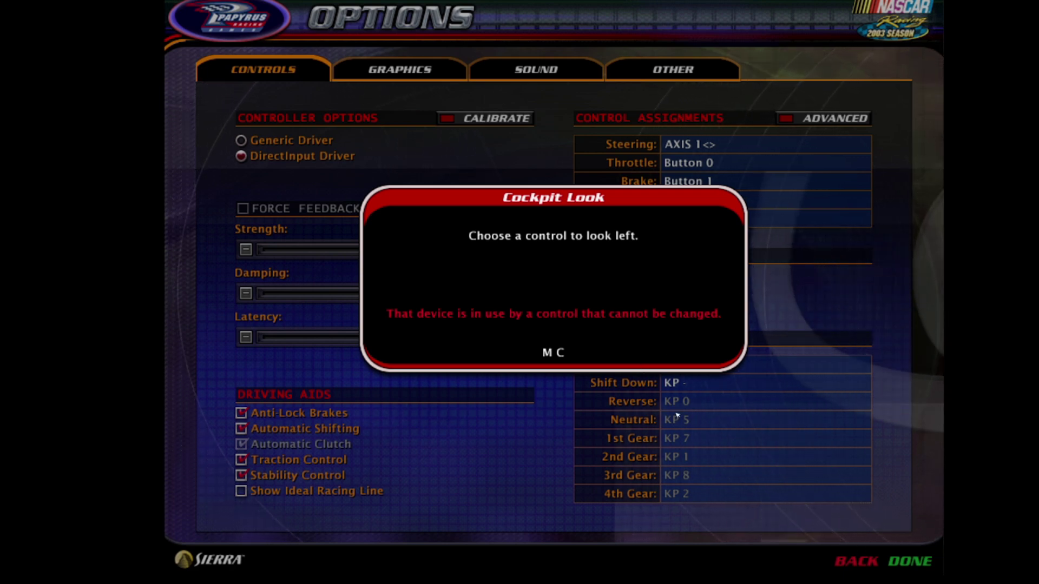
pyautogui.press('v')
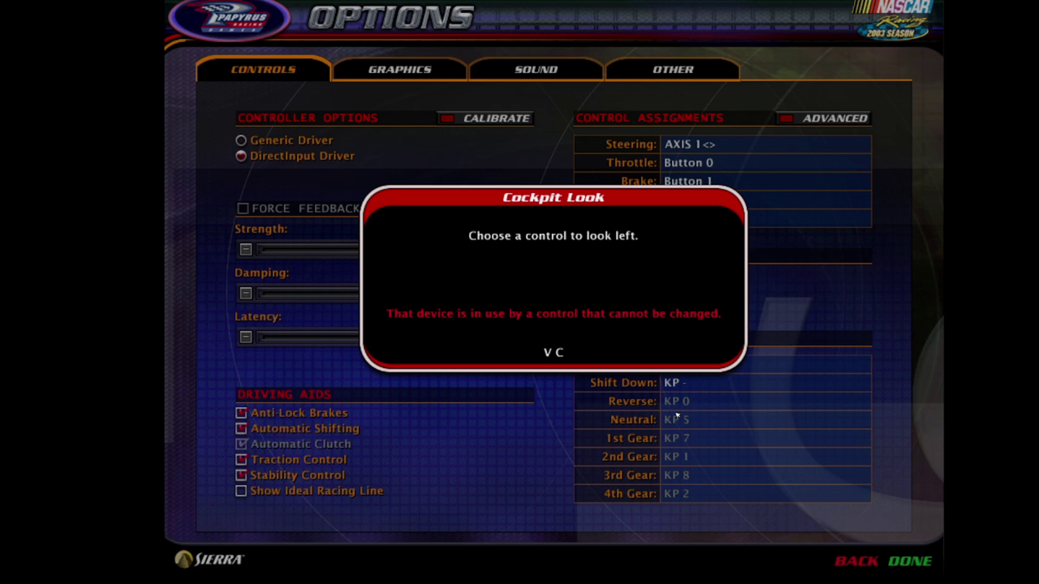
pyautogui.press('Return')
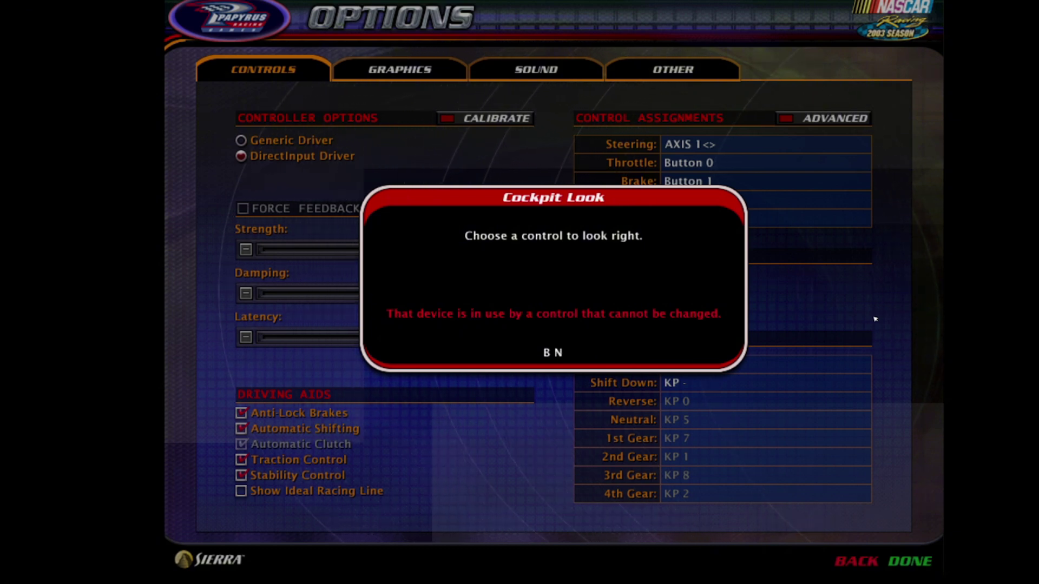
pyautogui.press('k')
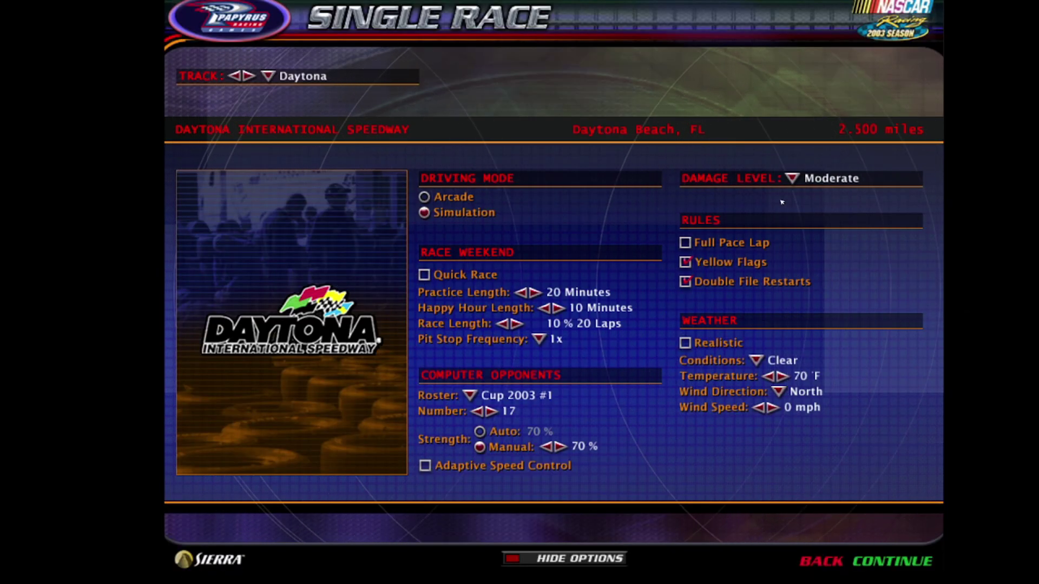
# Step: Raise the computer opponents to 22 and continue to the Daytona race weekend
pyautogui.click(561, 564)
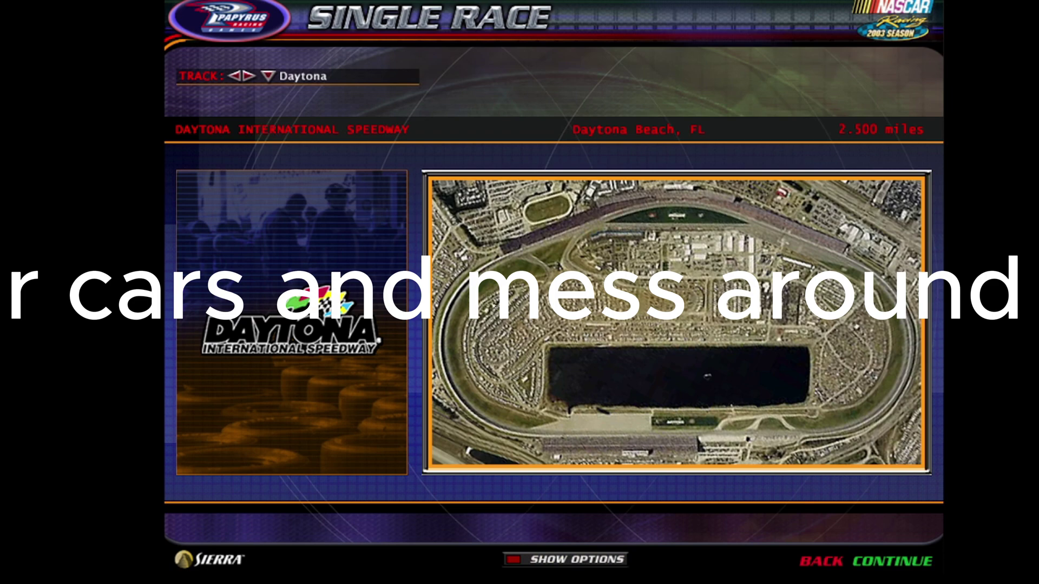
pyautogui.click(598, 560)
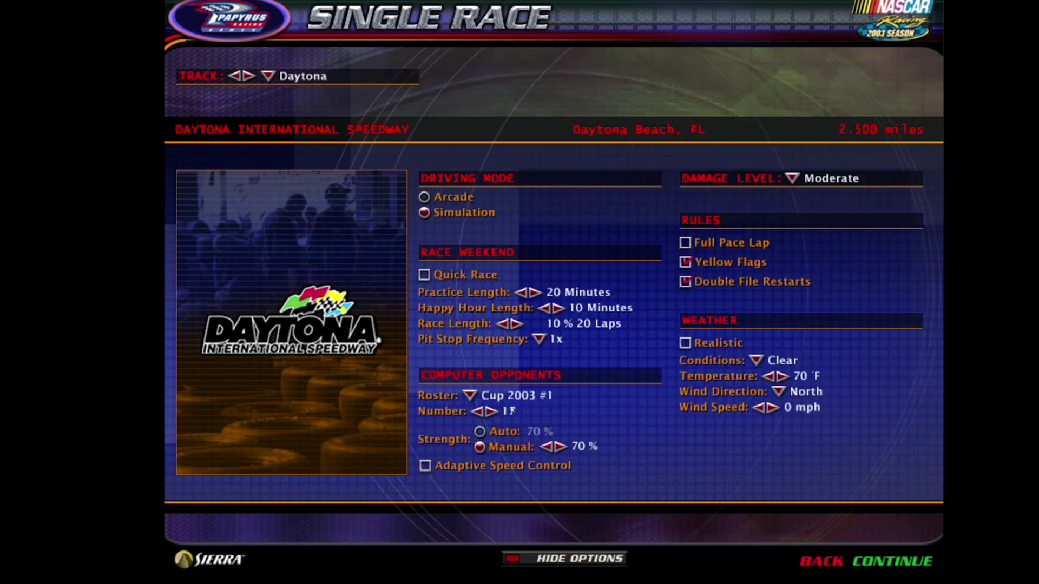
pyautogui.tripleClick(490, 413)
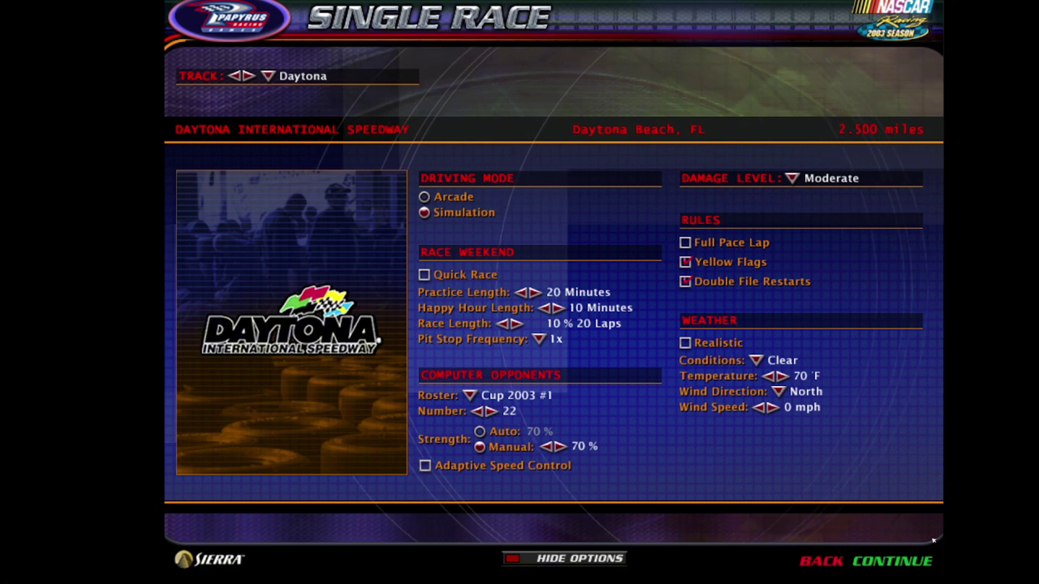
pyautogui.click(915, 560)
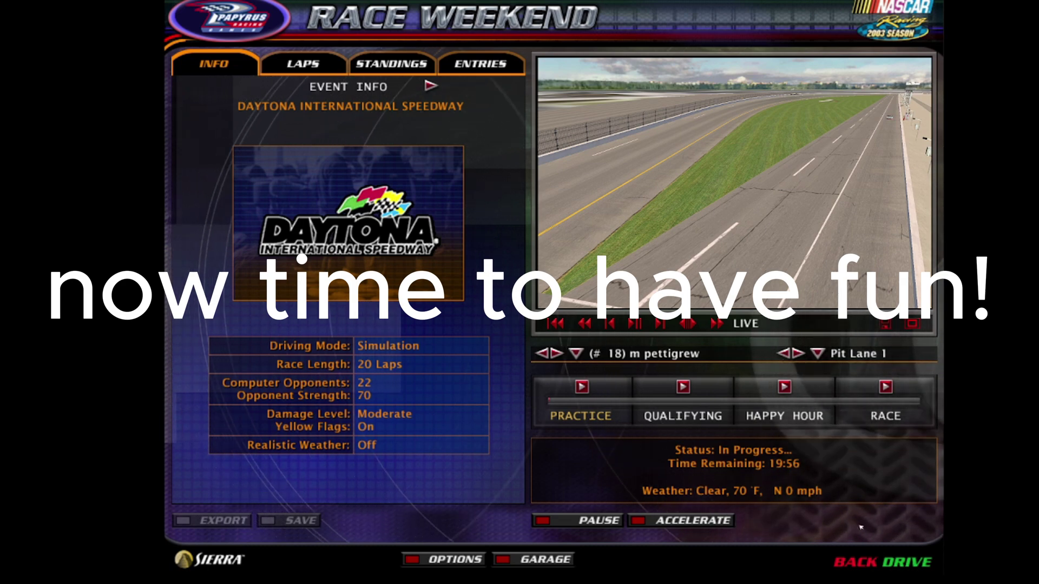
# Step: Get into the #18 car and drive it out of pit lane onto the Daytona track
pyautogui.click(897, 564)
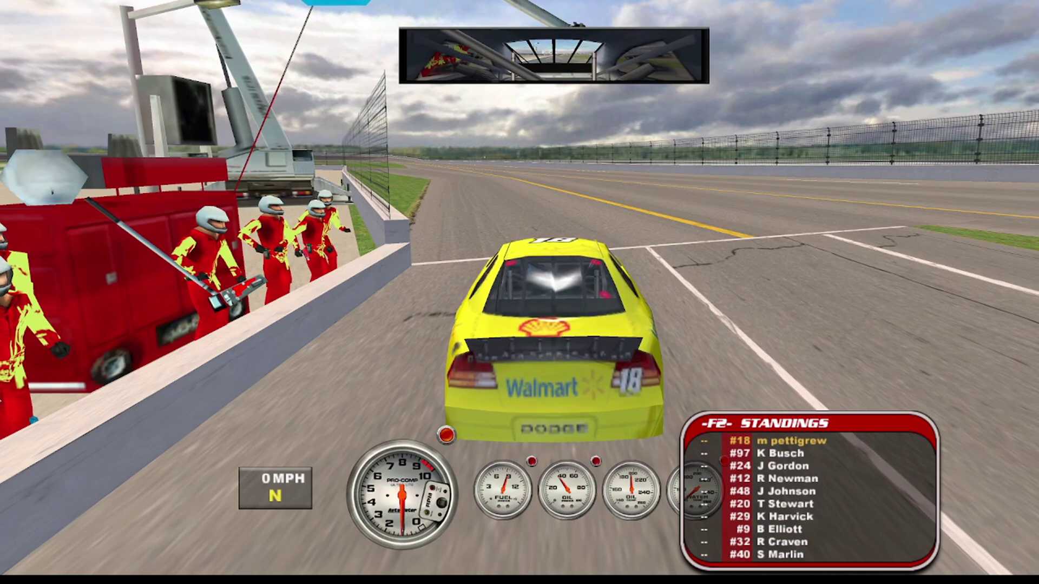
pyautogui.press('Up')
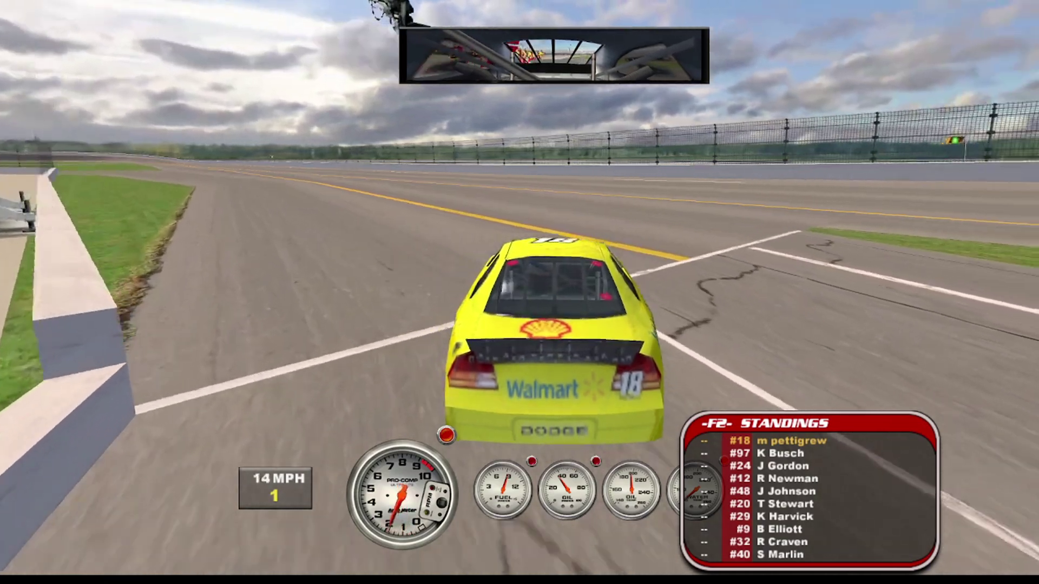
pyautogui.press('Left')
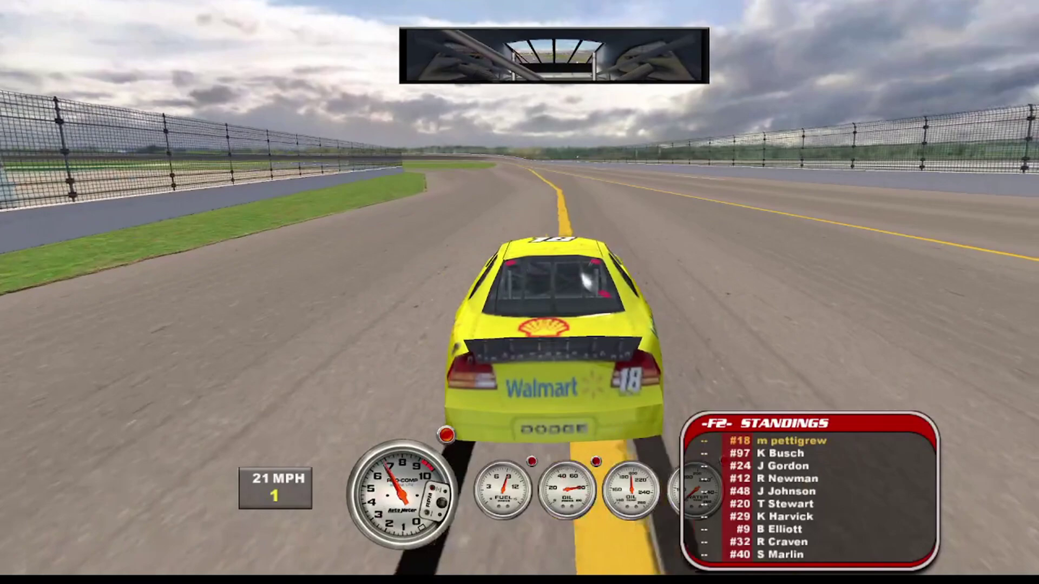
pyautogui.press('Left')
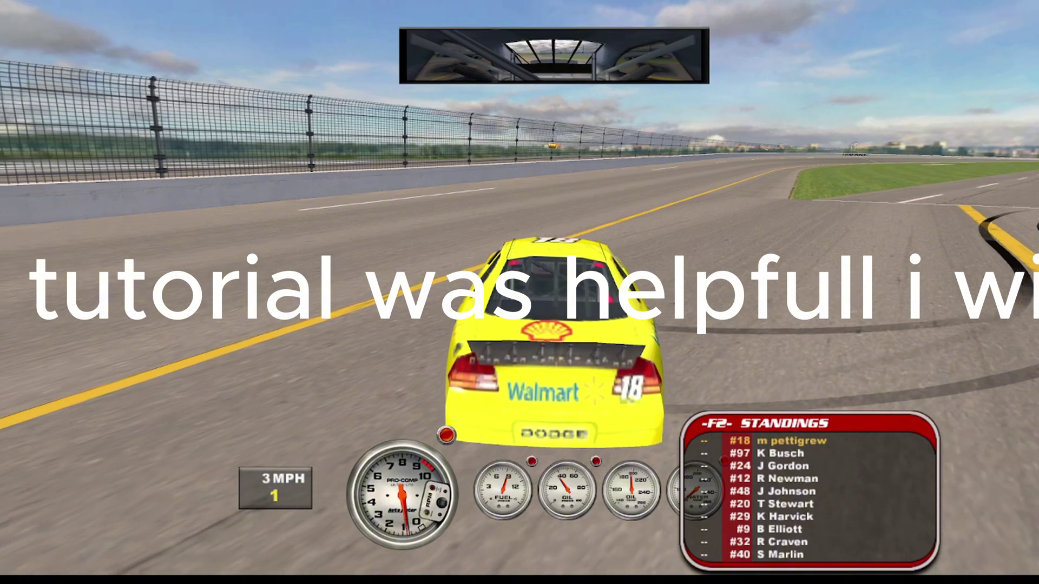
pyautogui.press('Up')
pyautogui.press('Left')
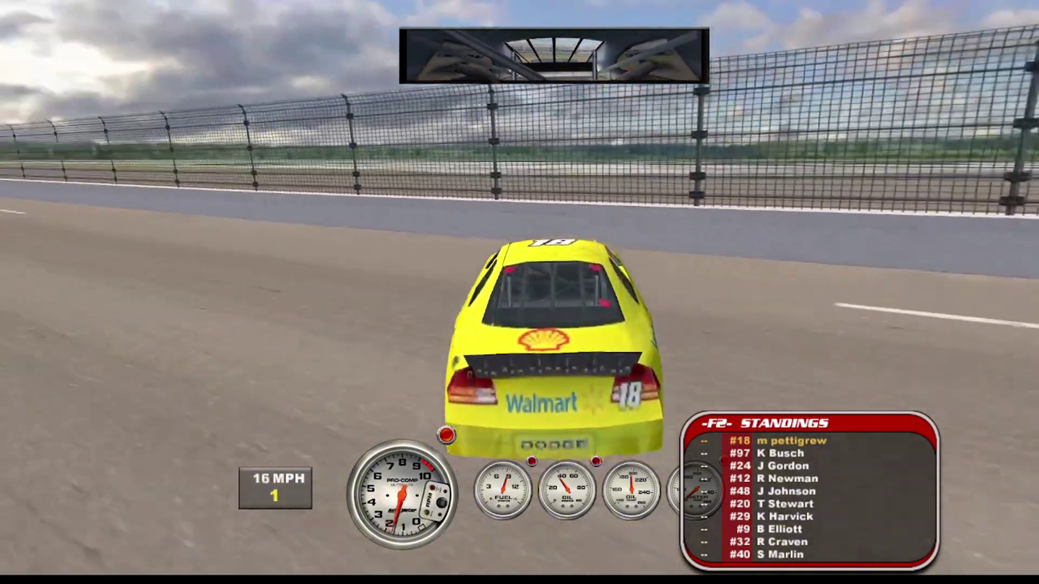